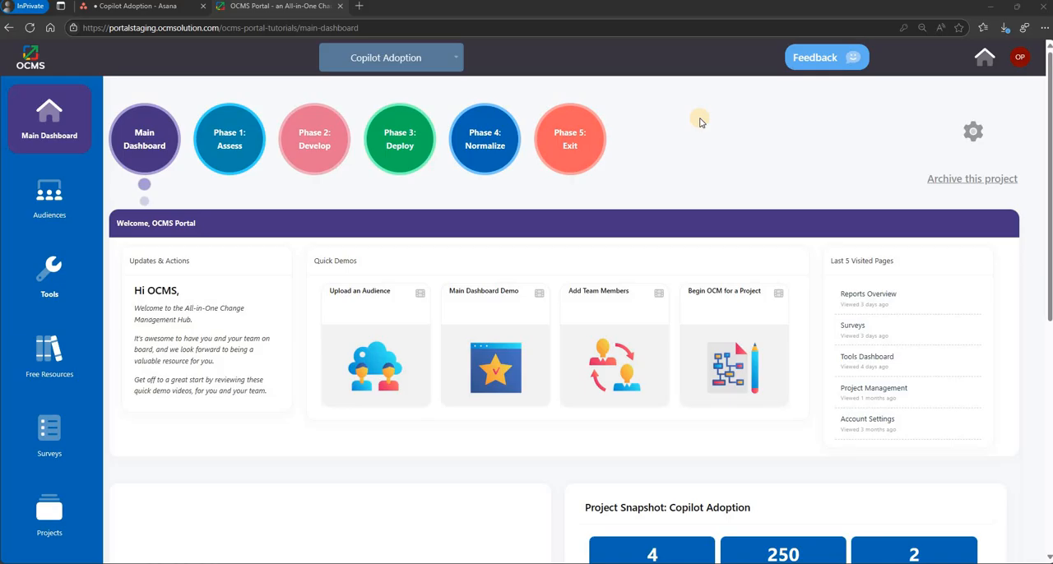
- Open the Phase 1: Assess tasks checklist for the Copilot Adoption project
click(238, 141)
click(206, 251)
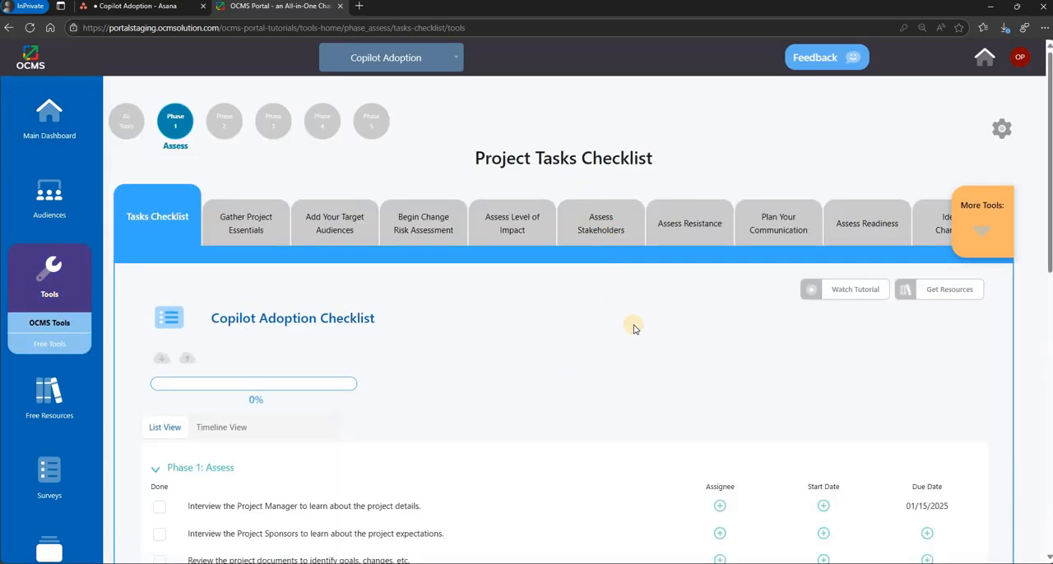
scroll(633, 329, down, 2)
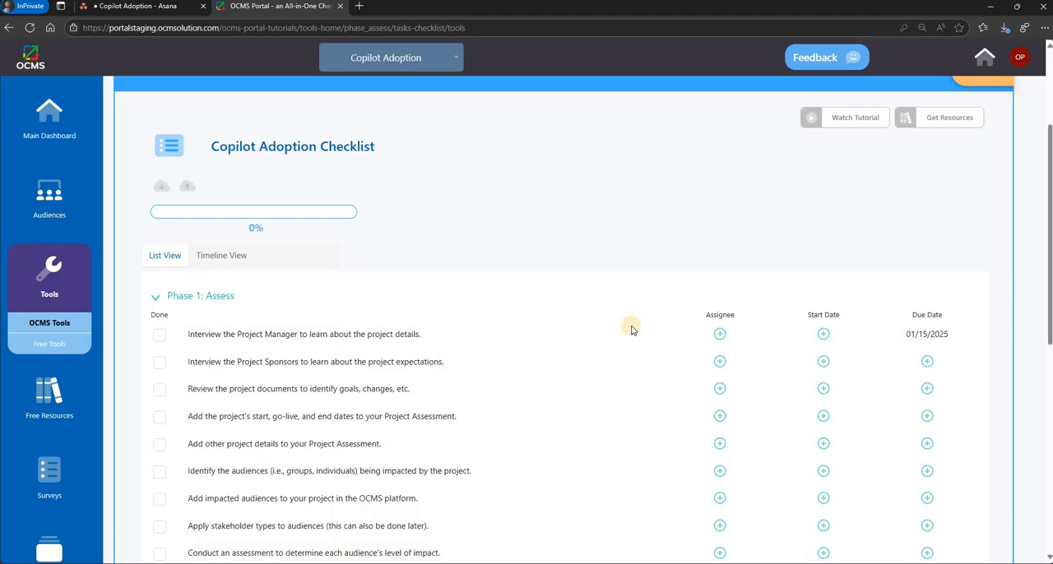
- Download the Copilot Adoption checklist as a spreadsheet, open it in Excel and enable editing
click(160, 187)
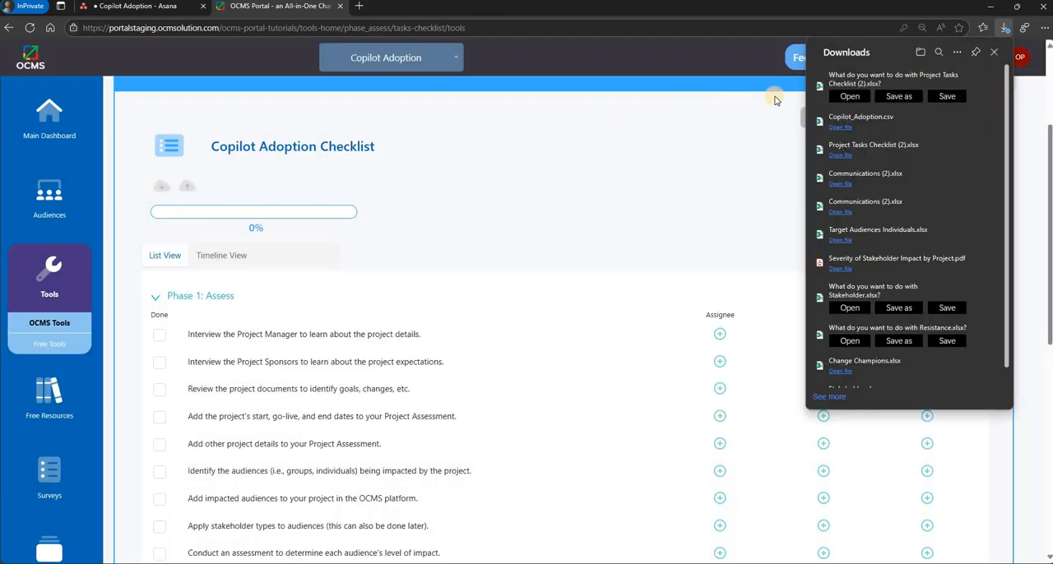
click(842, 96)
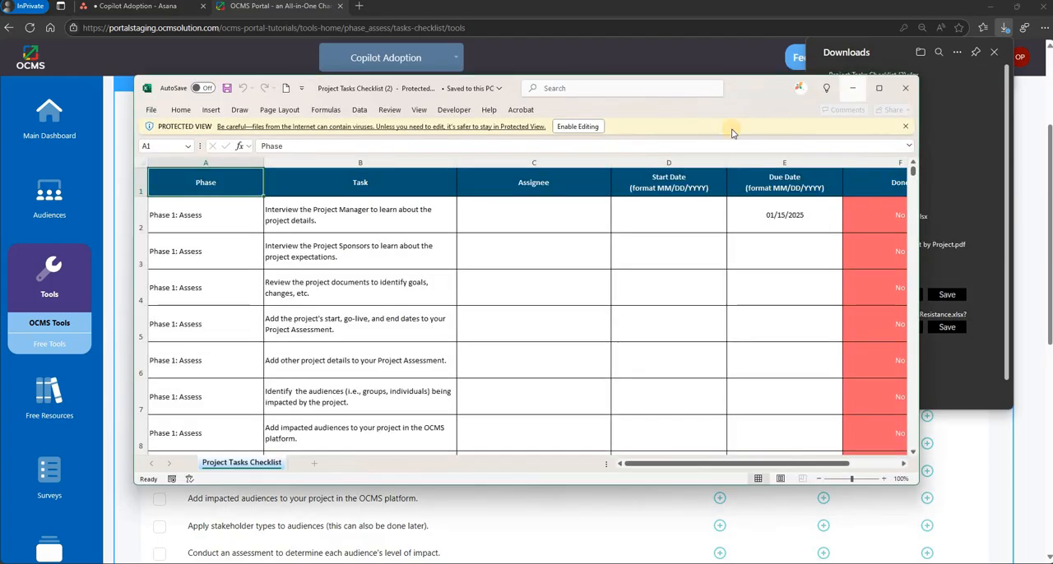
click(581, 126)
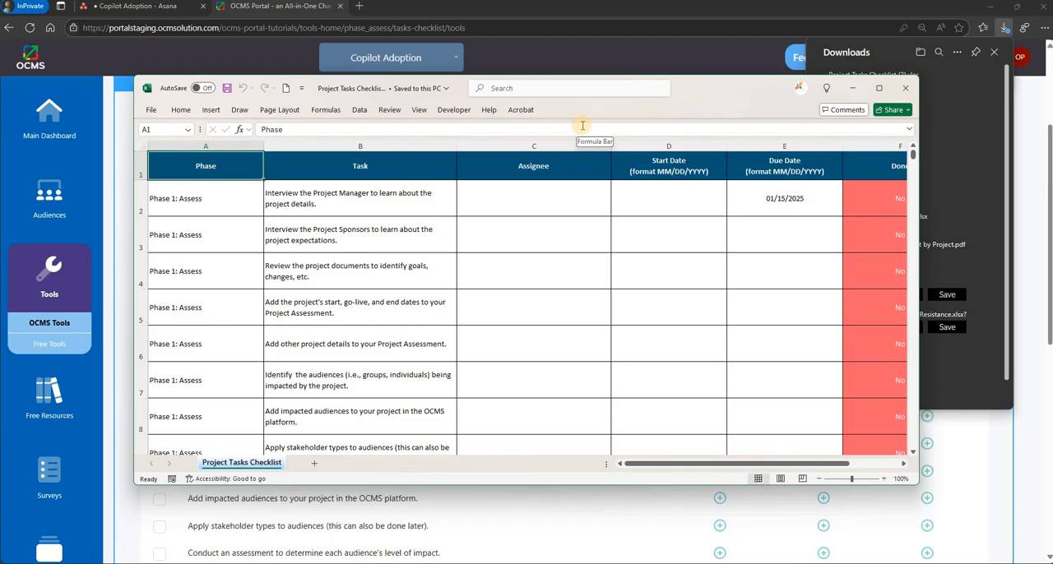
- Set the workbook's save format to CSV UTF-8 (Comma delimited) and open the full save dialog
click(152, 109)
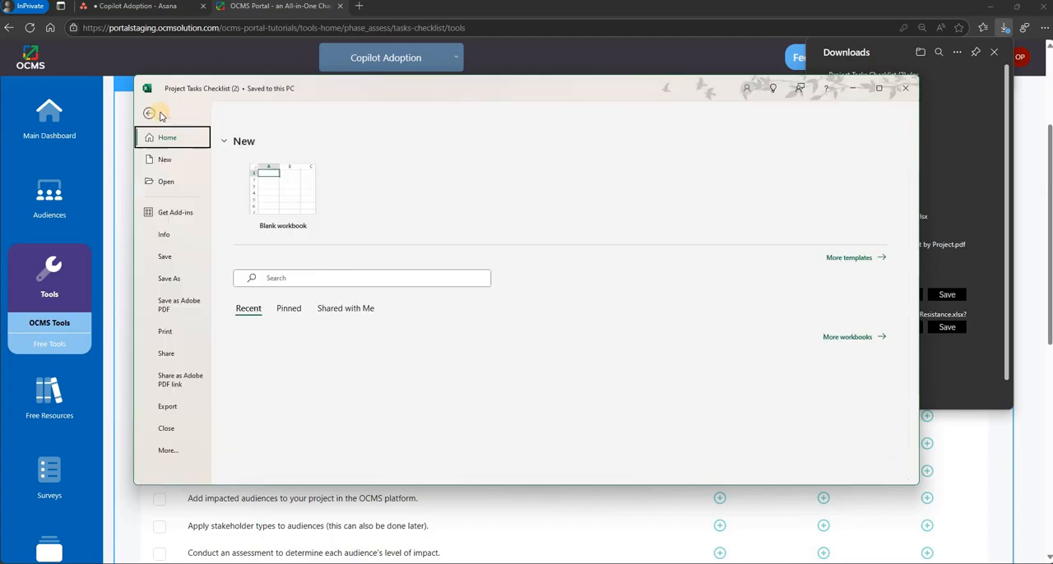
click(160, 285)
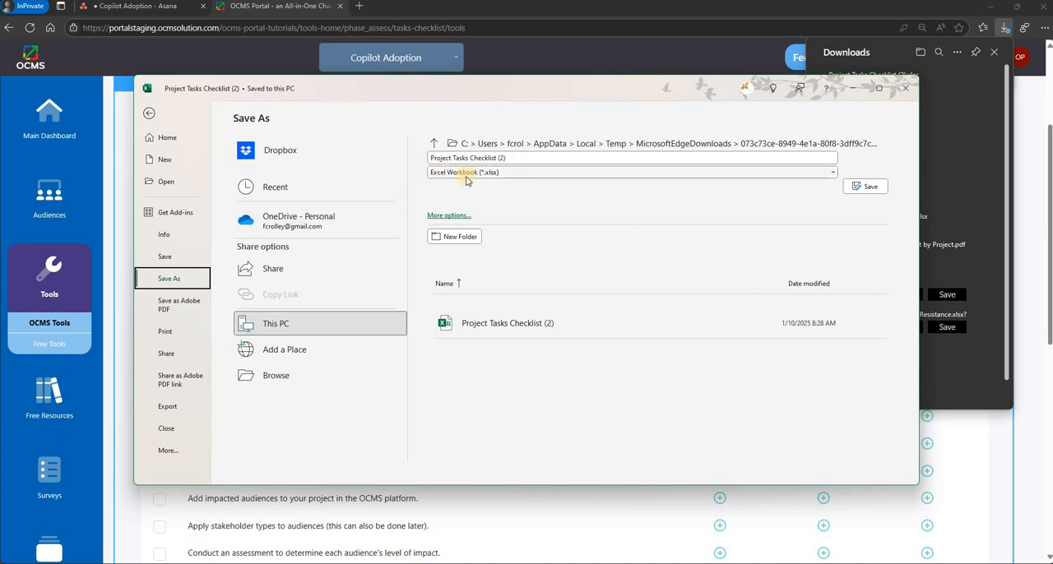
click(526, 176)
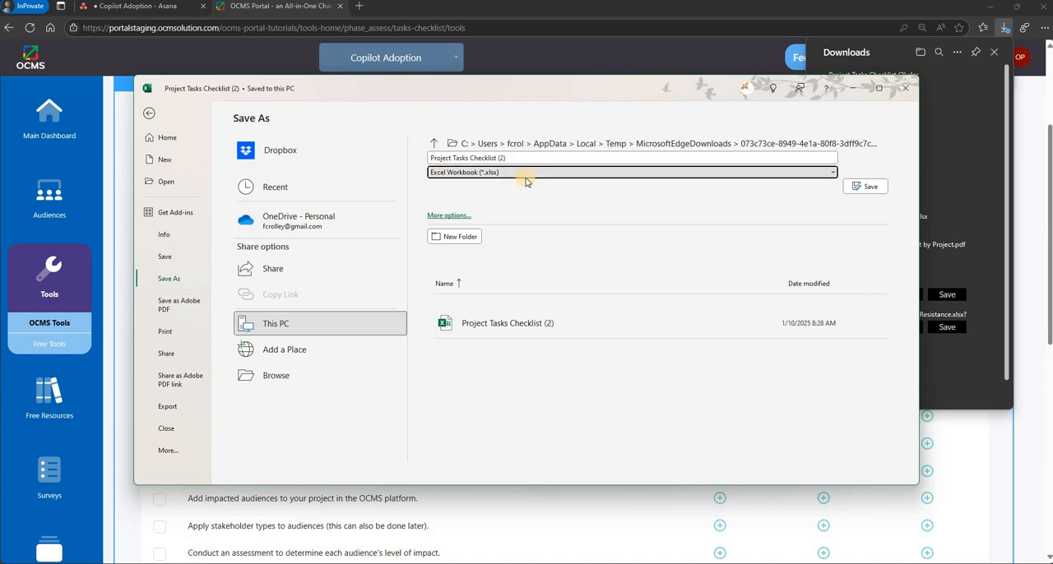
click(526, 179)
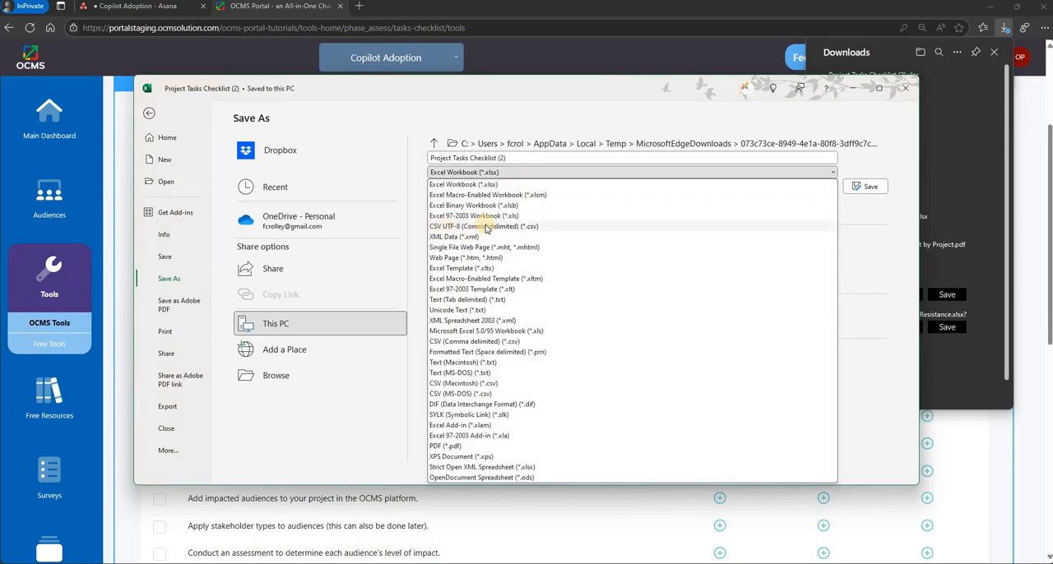
click(532, 226)
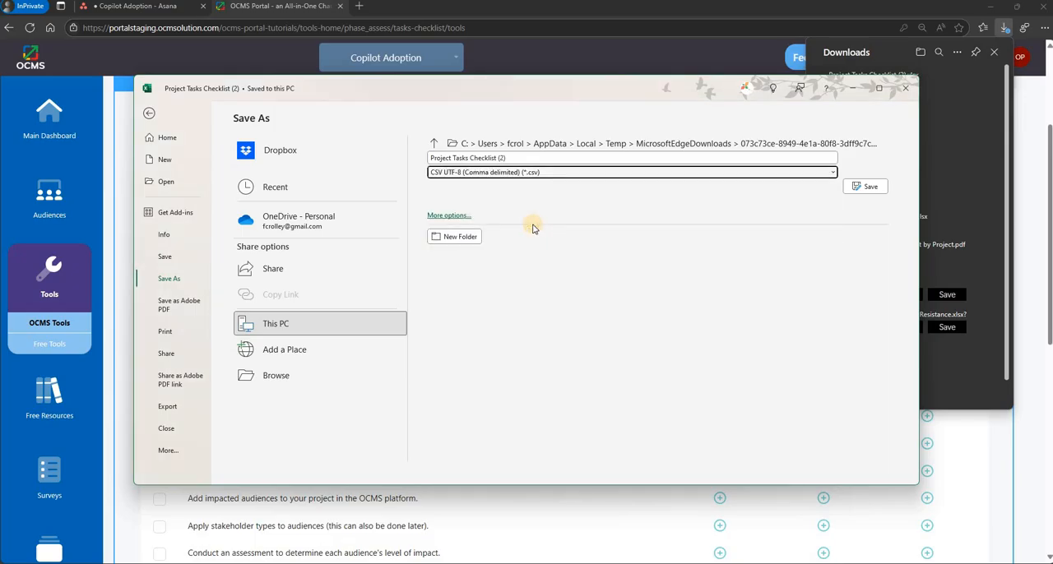
click(448, 215)
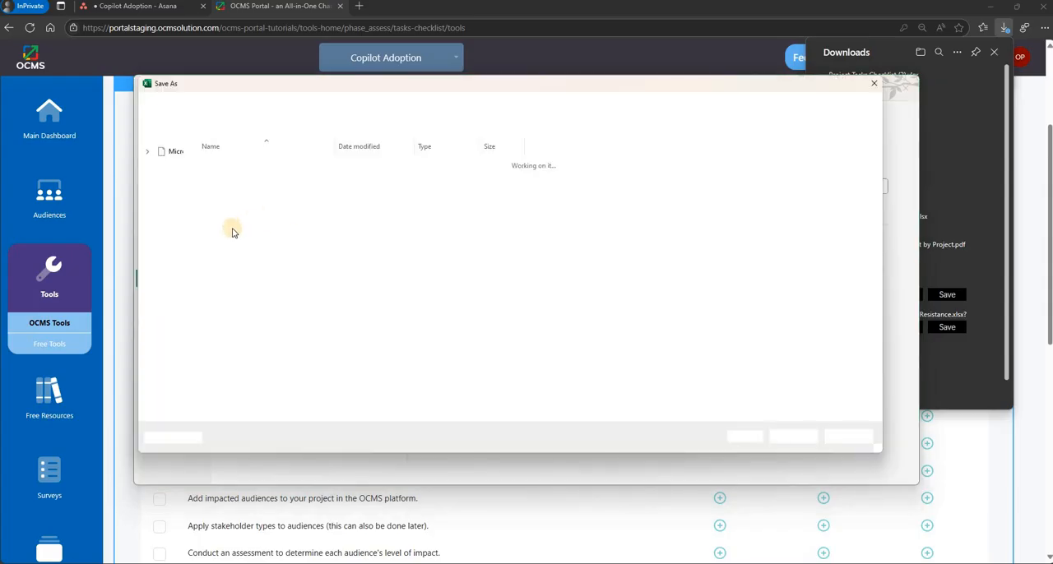
- Save the file as "Project Tasks Checklist - Copilot Adoption Export" in Sample Files, and close the workbook and the downloads list
click(293, 378)
key(BackSpace)
key(BackSpace)
key(BackSpace)
text(-)
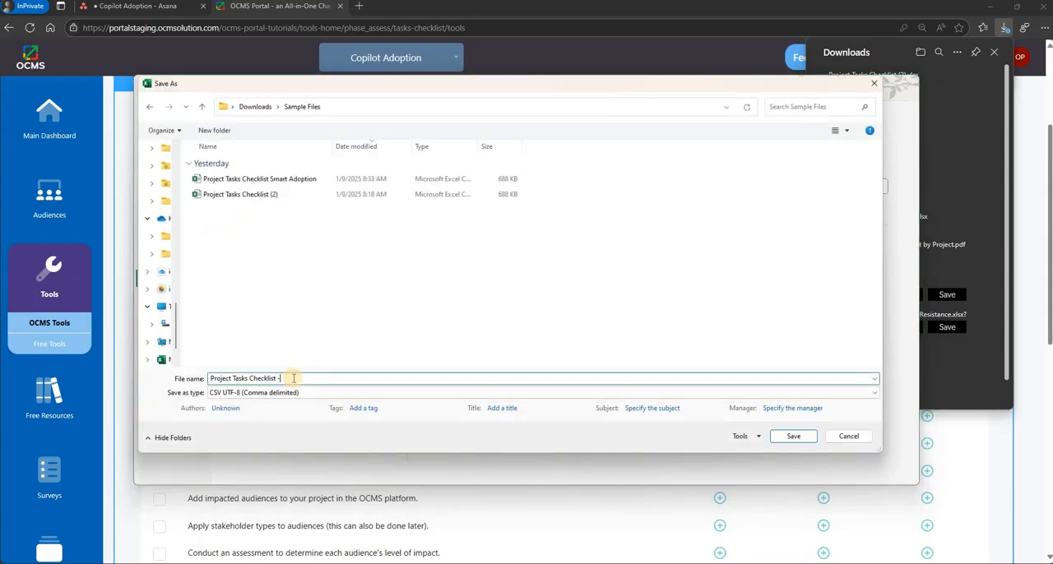
text( Copilot Adoption Export)
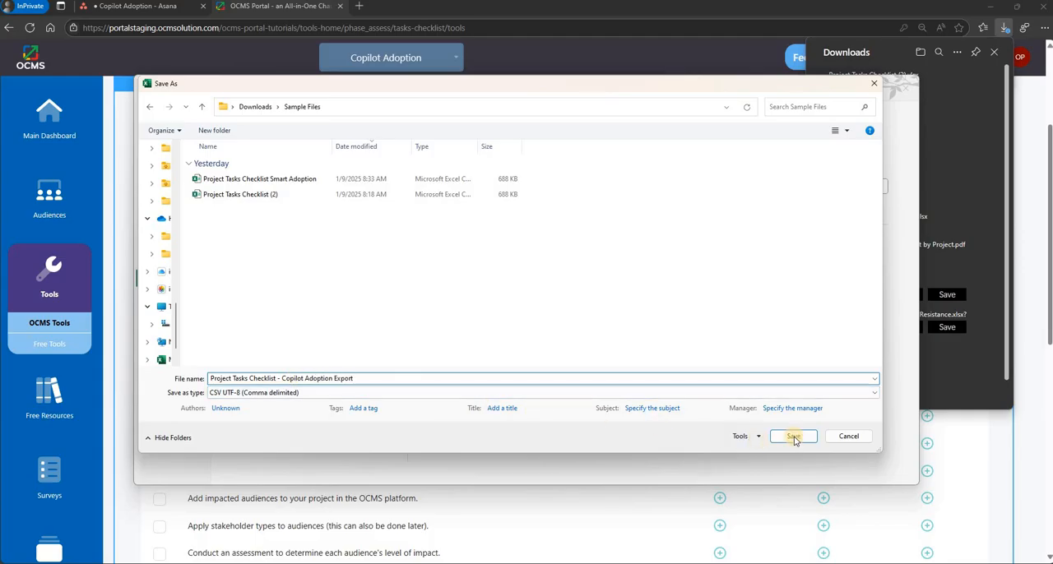
click(792, 436)
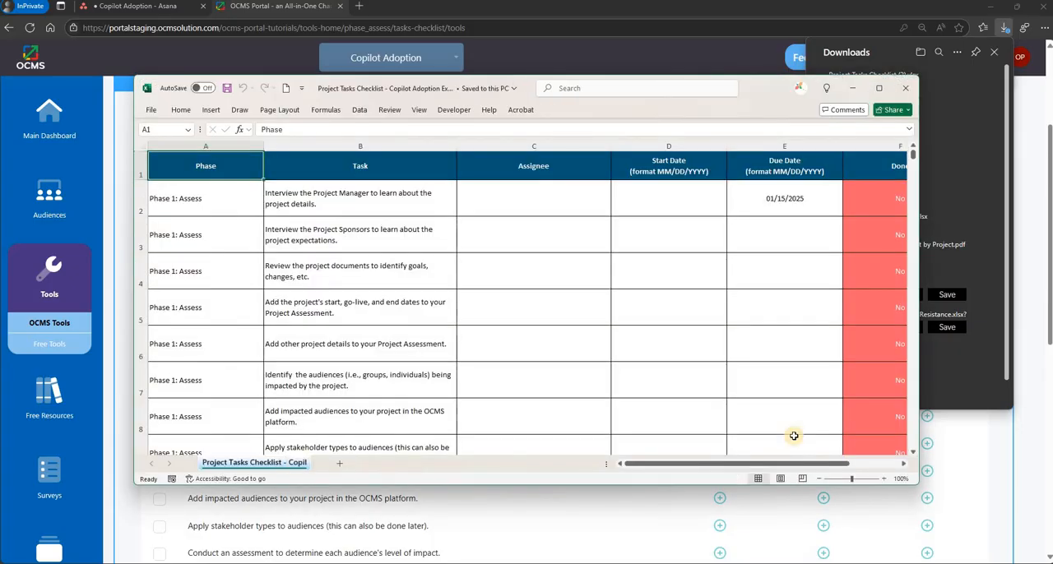
click(905, 88)
click(684, 156)
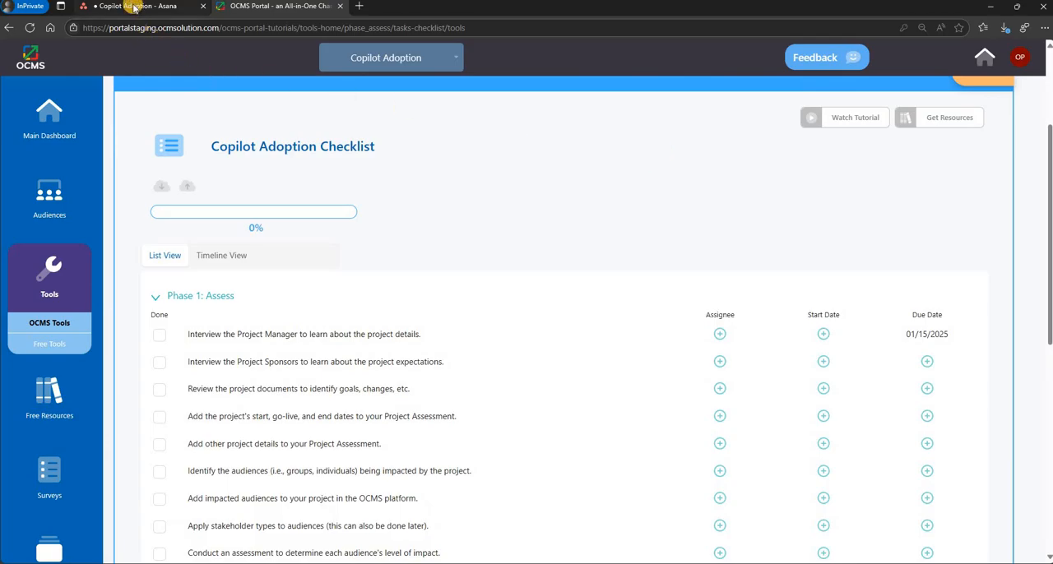
- Switch to Asana and load "Project Tasks Checklist - Copilot Adoption Export" into a CSV import for the Copilot Adoption project
click(134, 8)
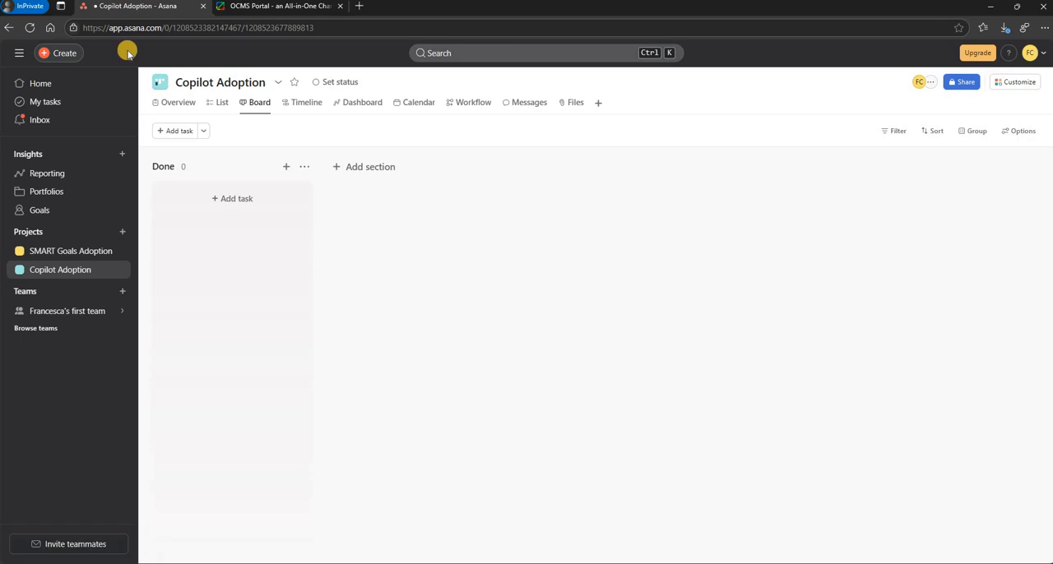
click(278, 82)
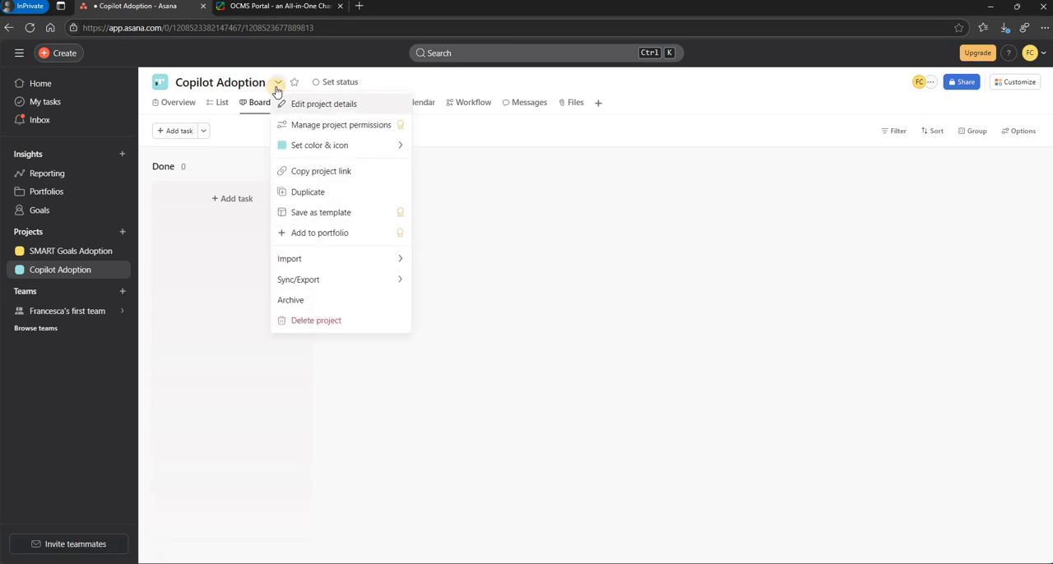
mouse_move(289, 256)
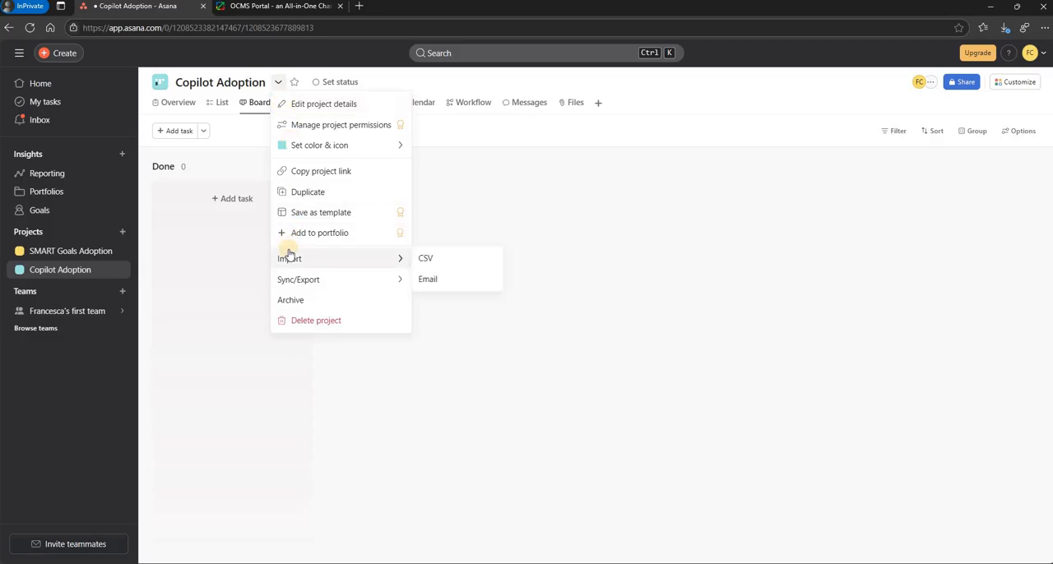
click(425, 259)
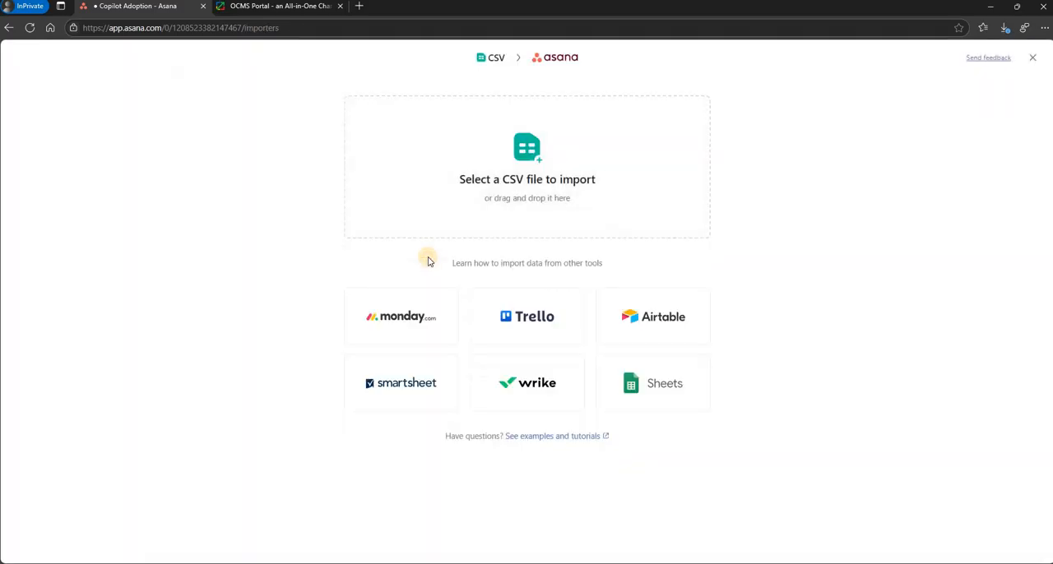
click(533, 156)
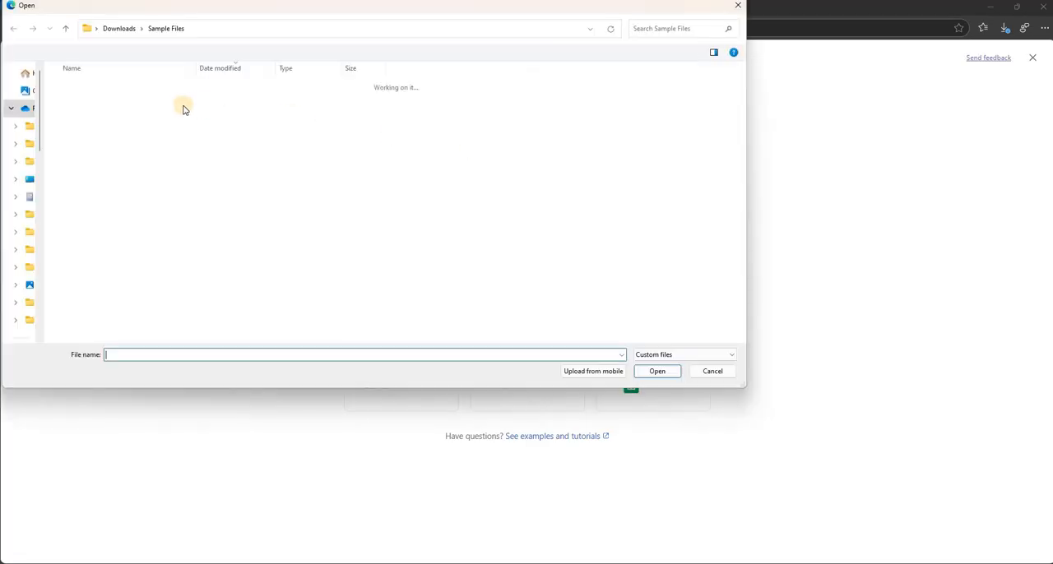
click(176, 103)
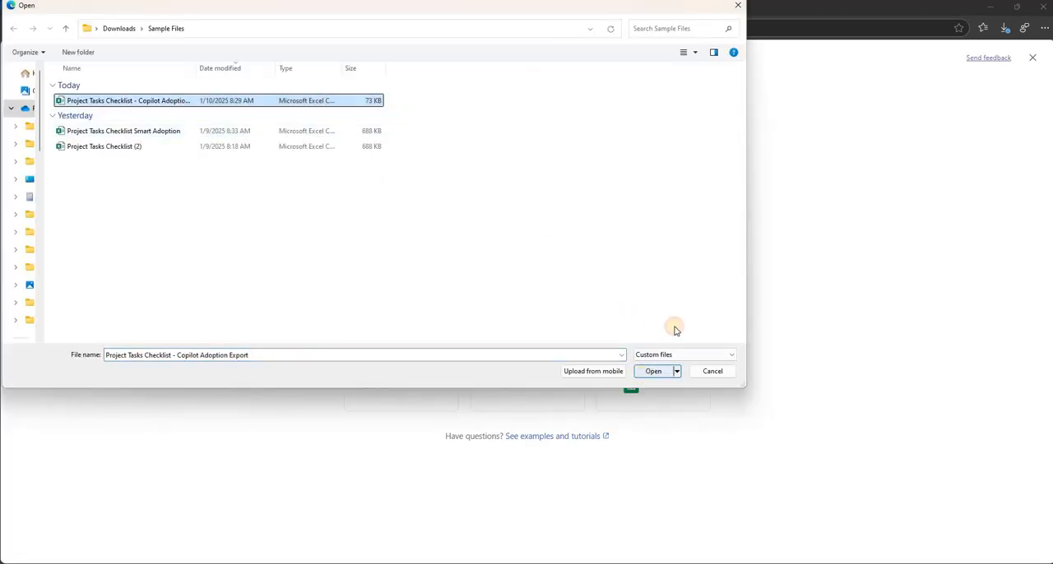
click(653, 371)
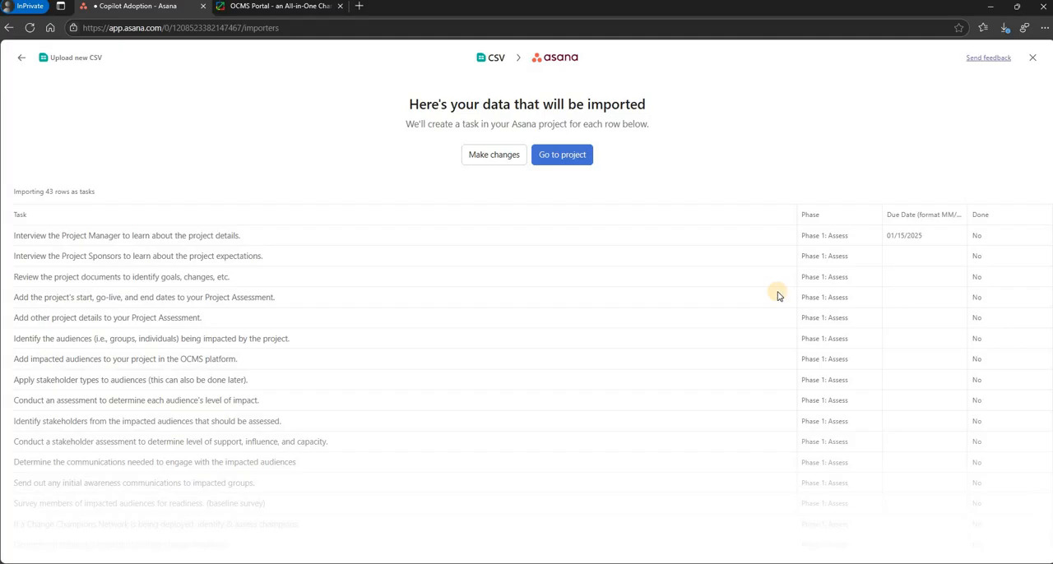
- Map the Phase column to "Section or column", complete the import into the project and dismiss the import notification
click(502, 162)
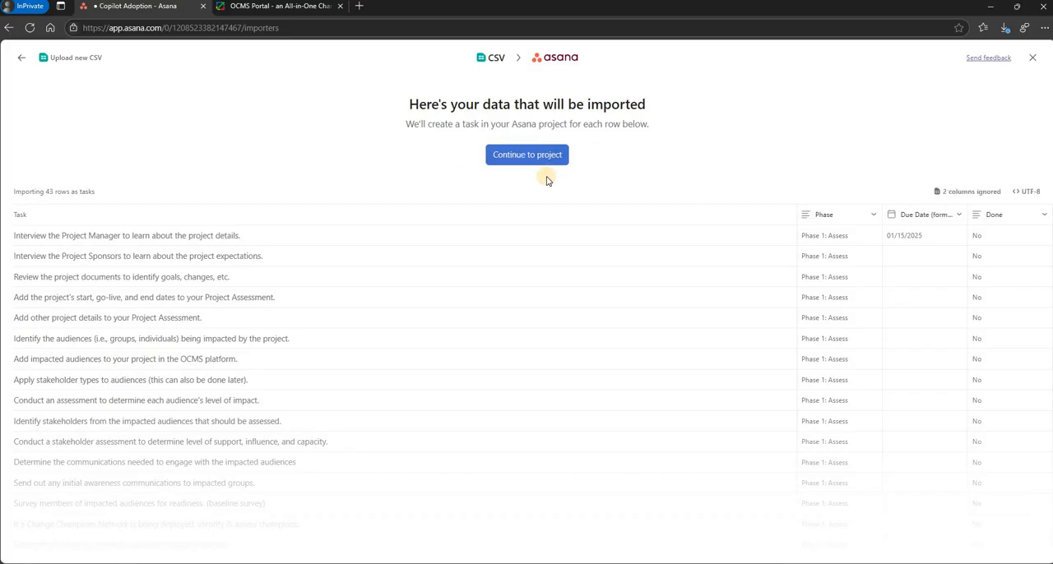
click(873, 215)
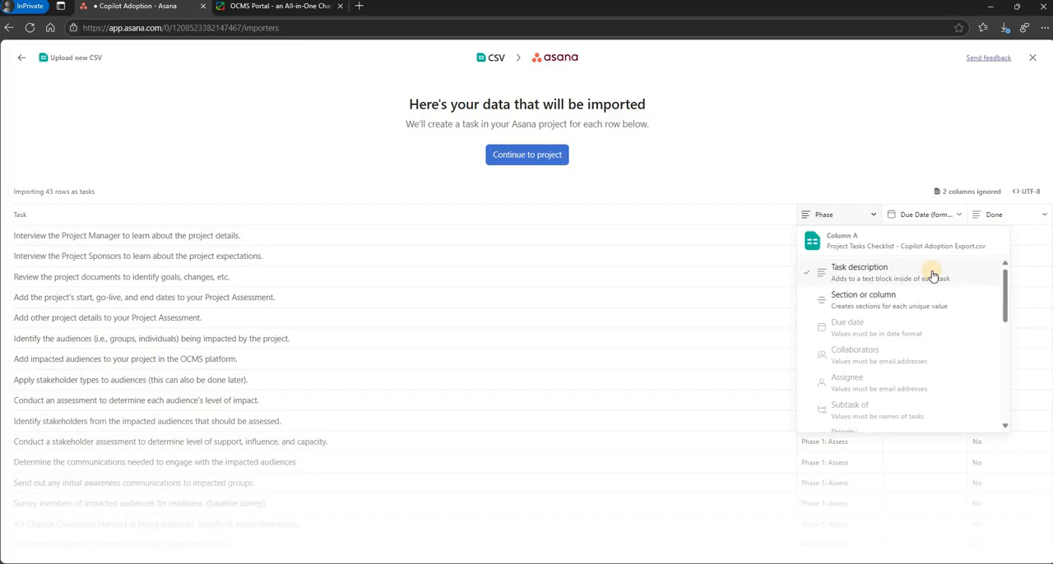
click(898, 299)
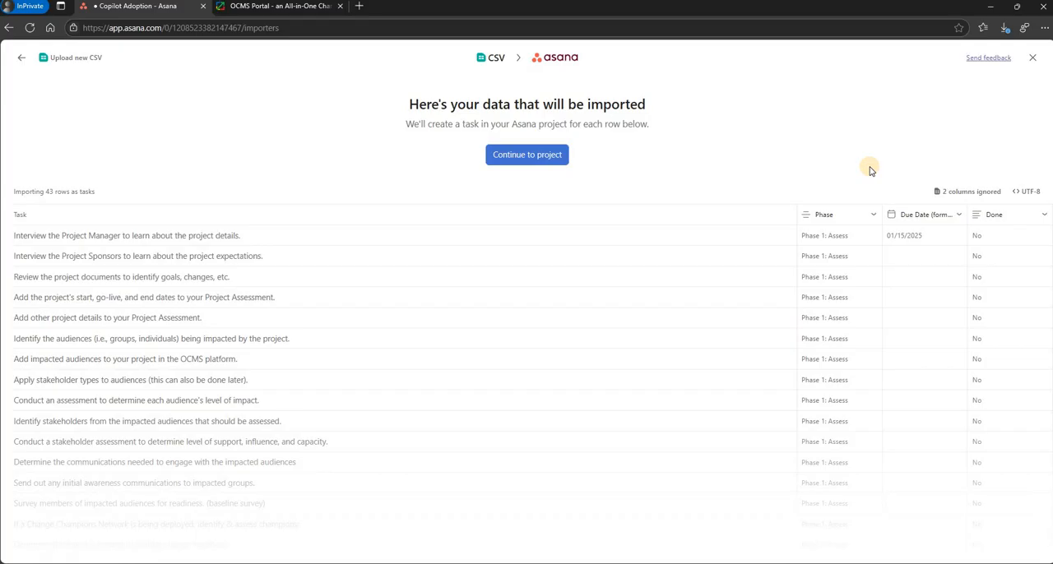
click(518, 164)
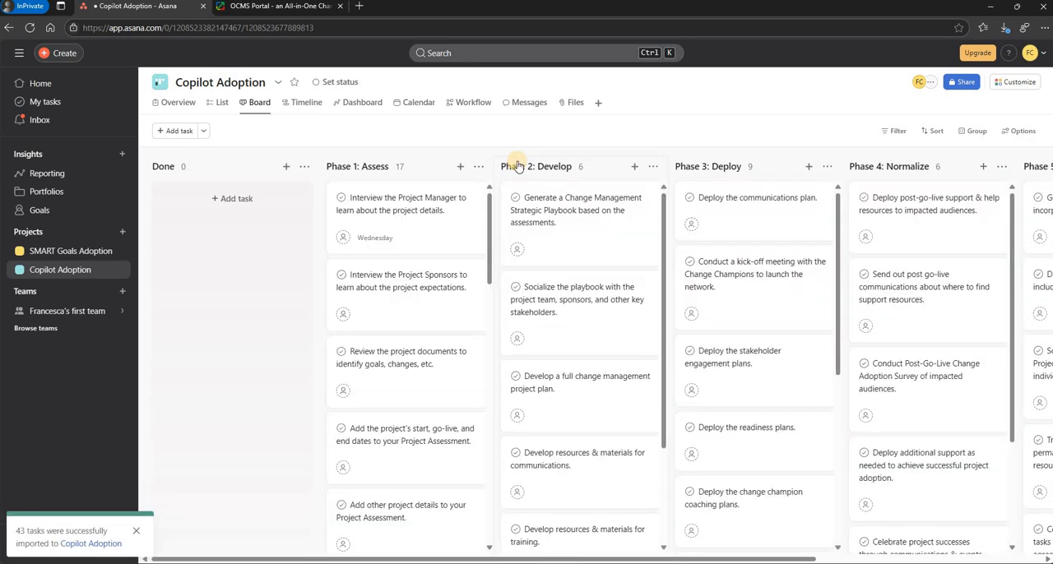
click(137, 533)
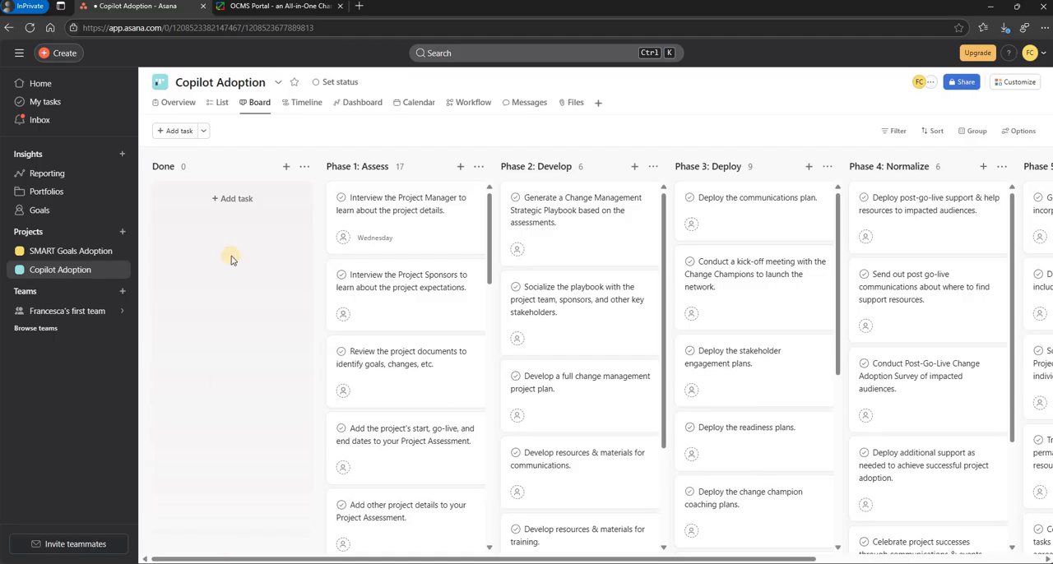
- Move the Done section to the end of the board, after Phase 5: Exit
drag(567, 194, 914, 174)
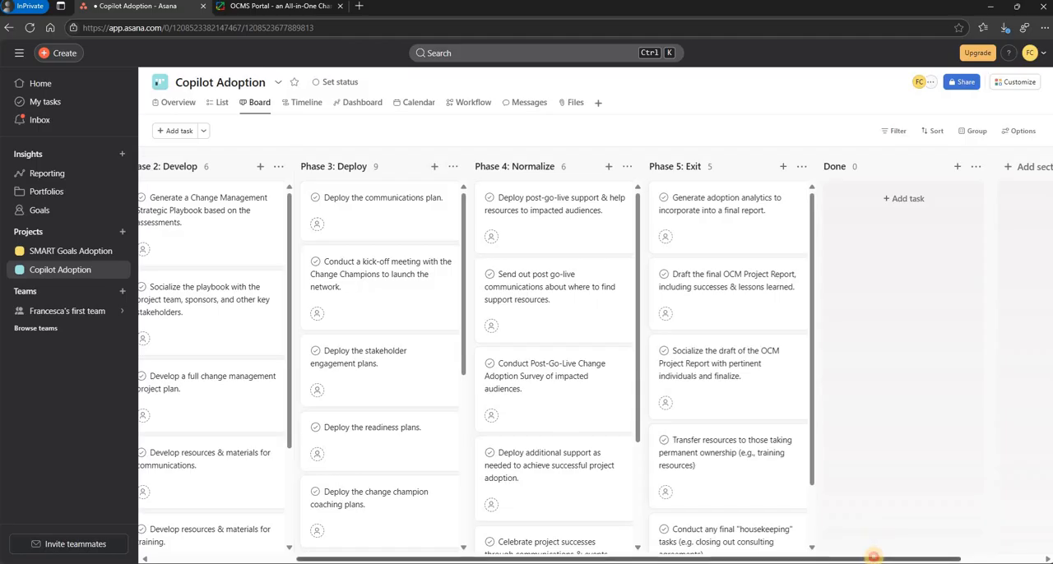
drag(883, 558, 735, 558)
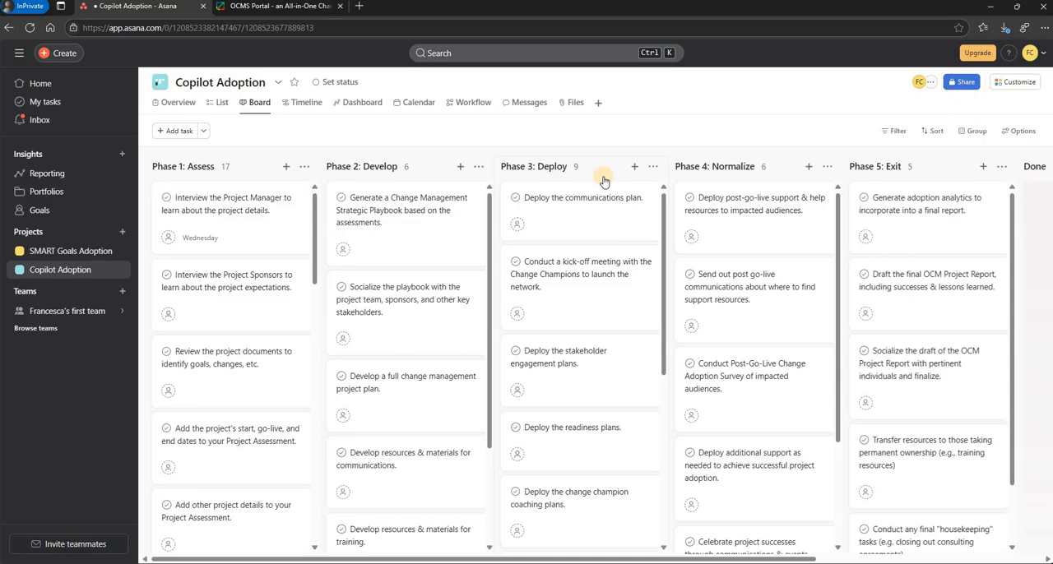
- Rename the first task in the Phase 1: Assess section to "Interview the Edited Task."
click(295, 196)
drag(267, 210, 222, 200)
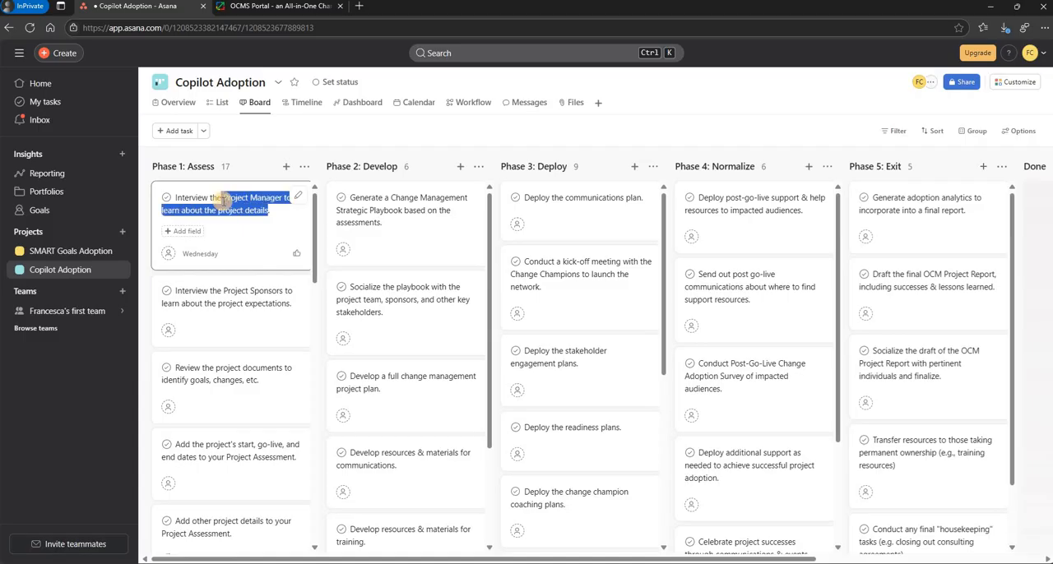
text(Edited )
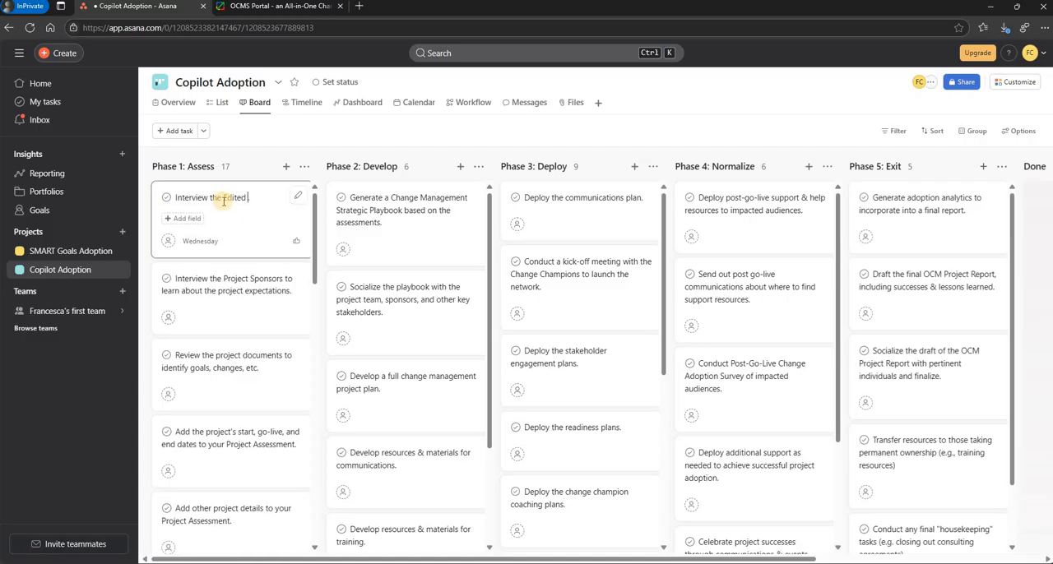
text(Task.)
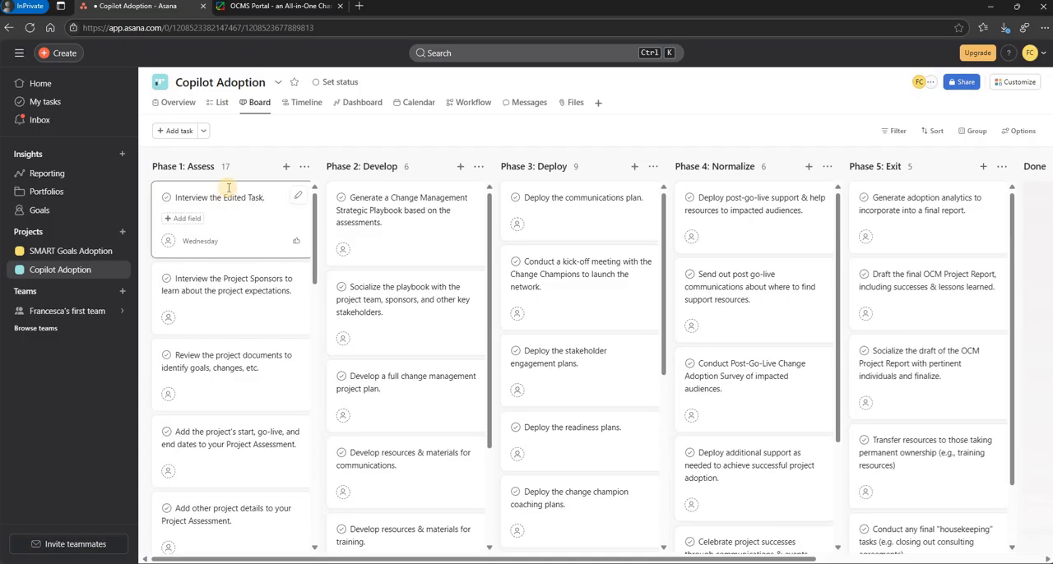
click(283, 139)
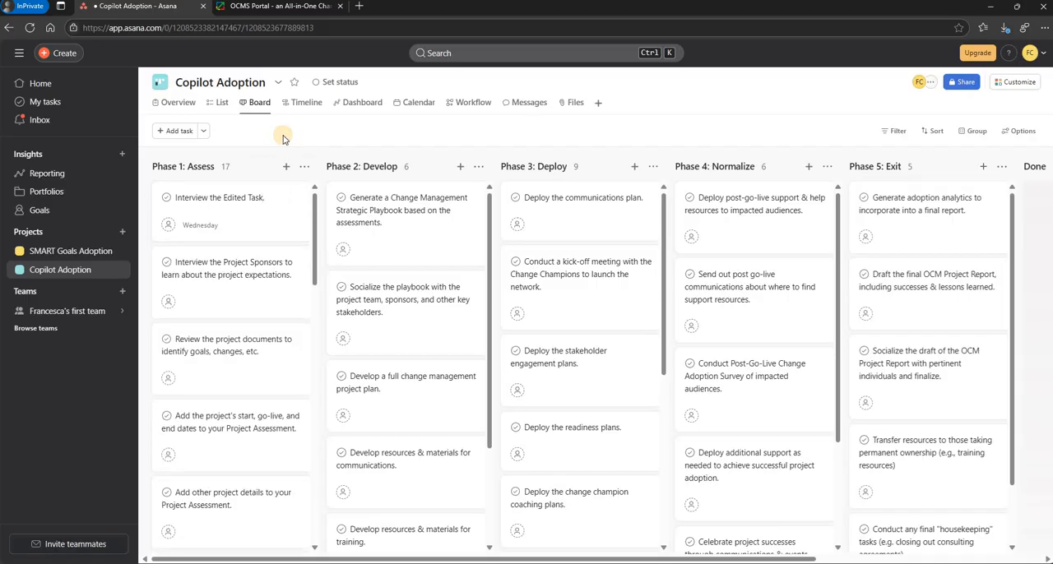
- Export the Copilot Adoption project as CSV and open the downloaded file in Excel without converting large numbers to scientific notation
click(278, 82)
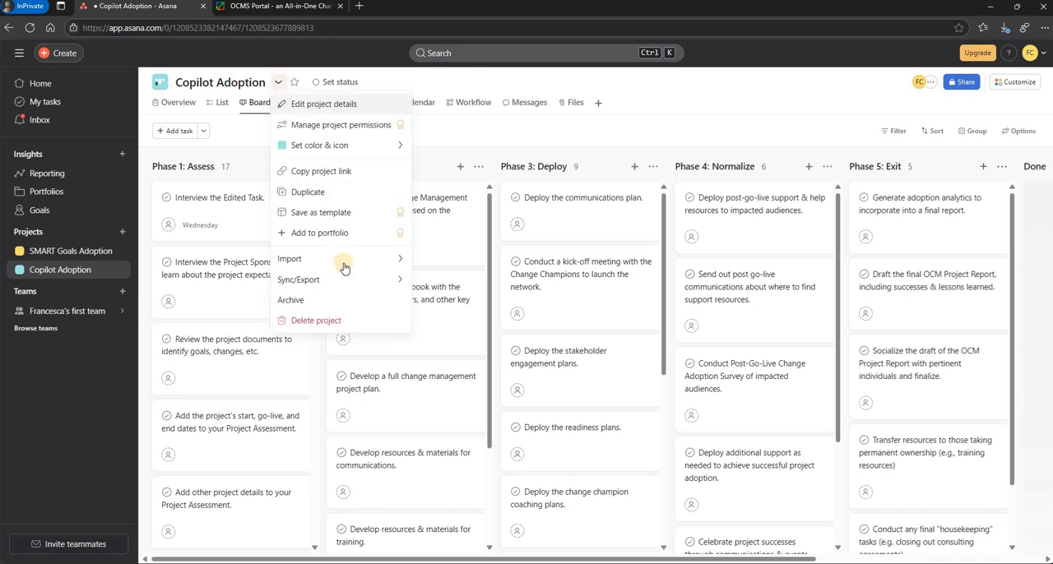
mouse_move(341, 280)
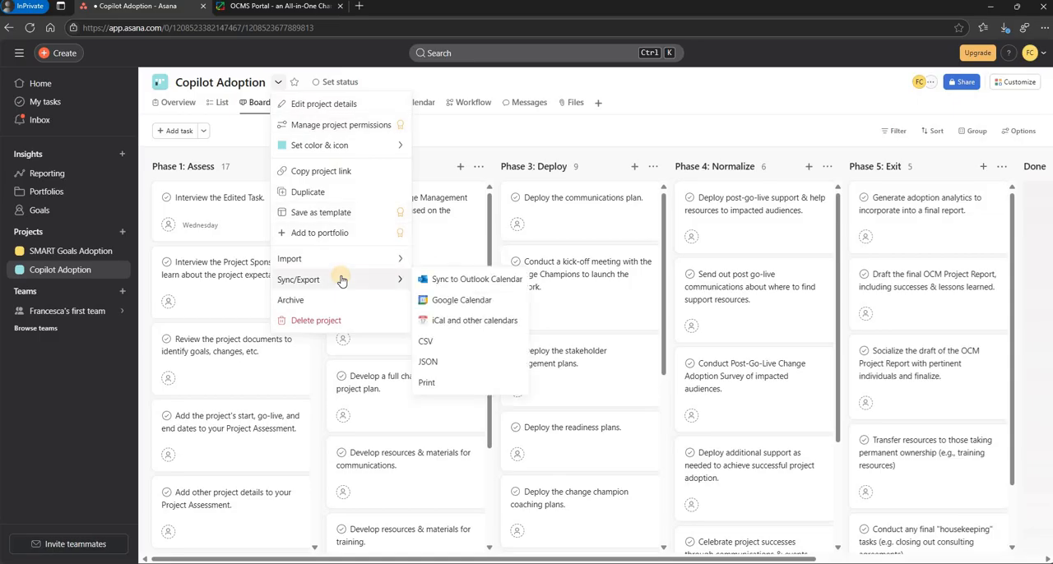
click(429, 339)
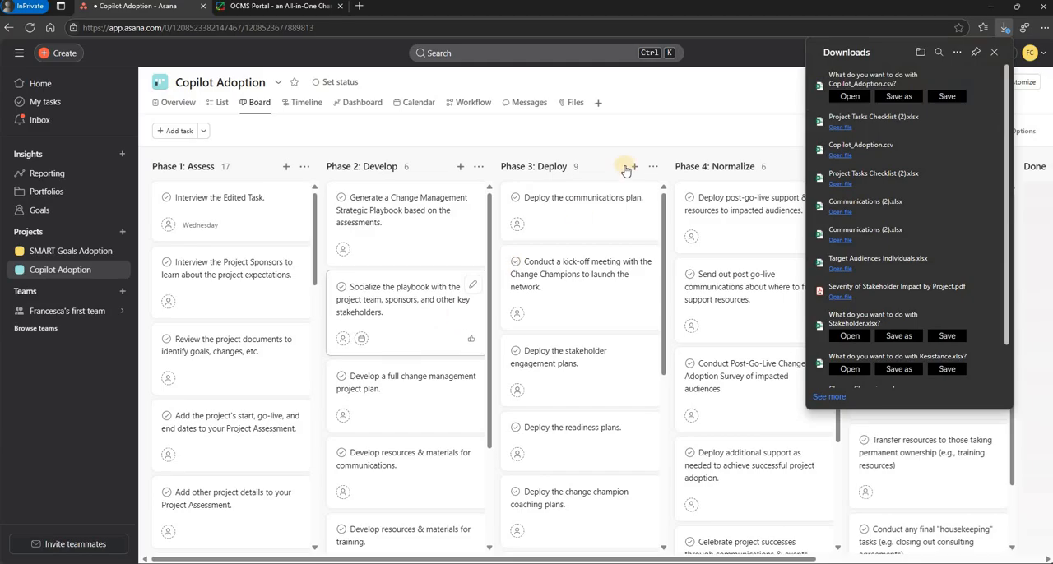
click(847, 96)
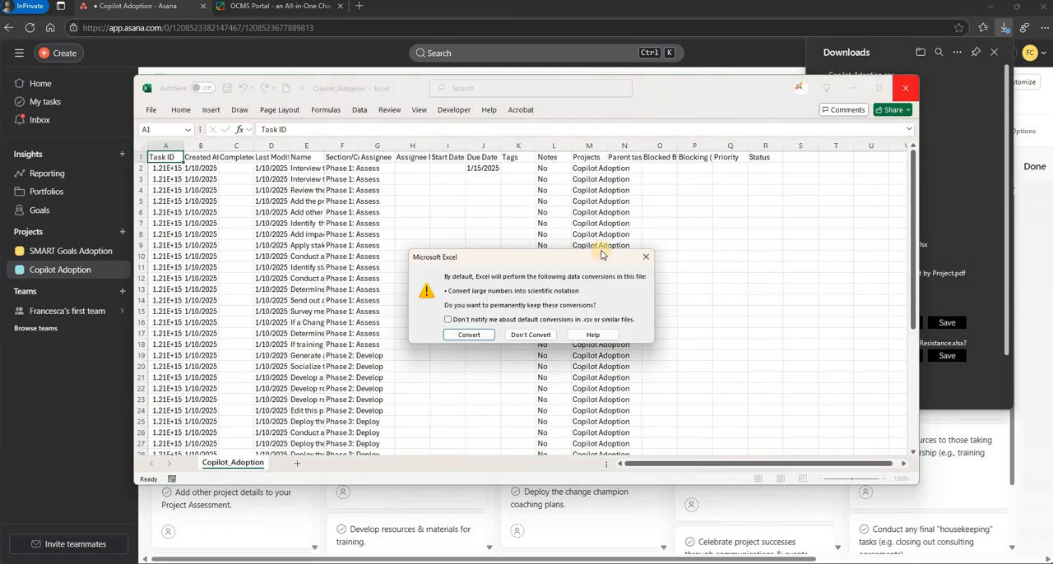
click(530, 334)
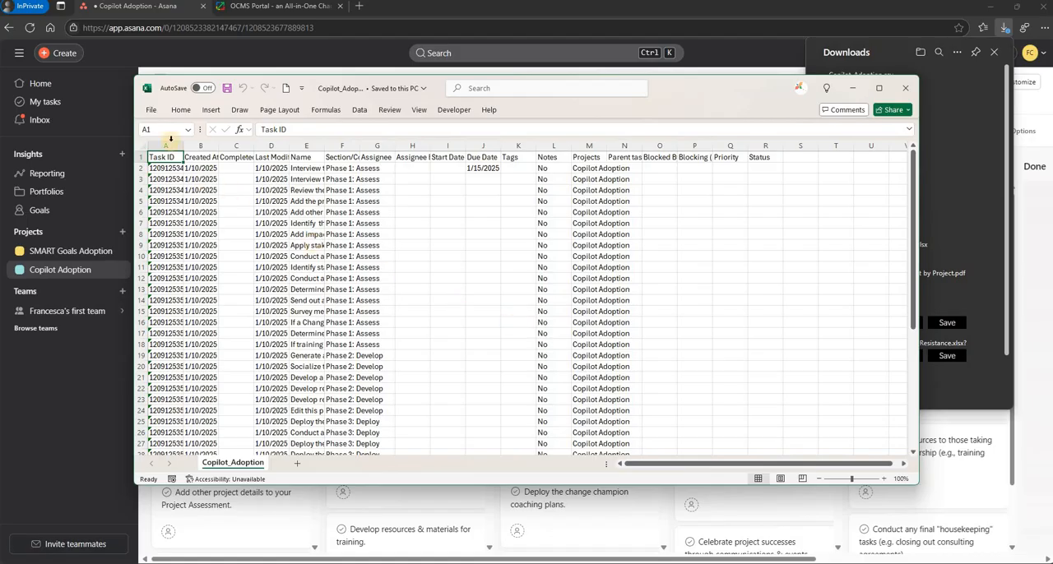
- Save the file as an Excel Workbook named "Copilot_Adoption-Asana Export" in Downloads > Sample Files and minimize Excel
click(152, 110)
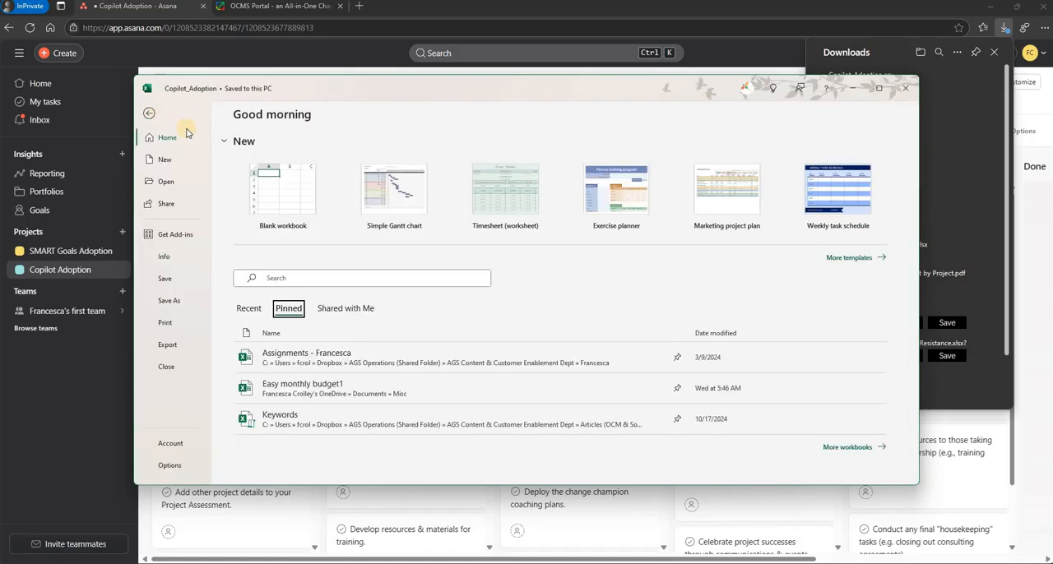
click(164, 300)
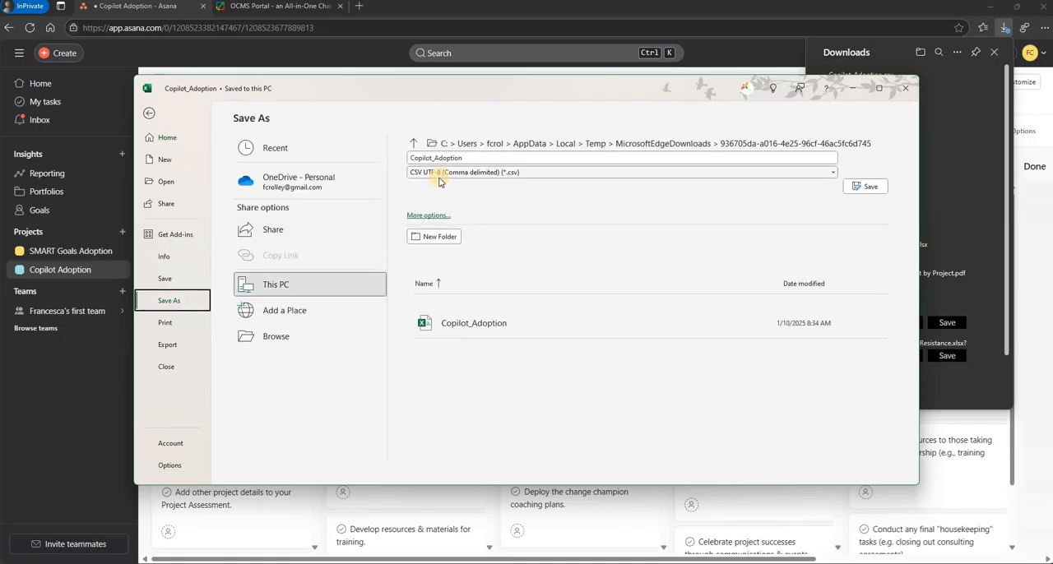
click(442, 173)
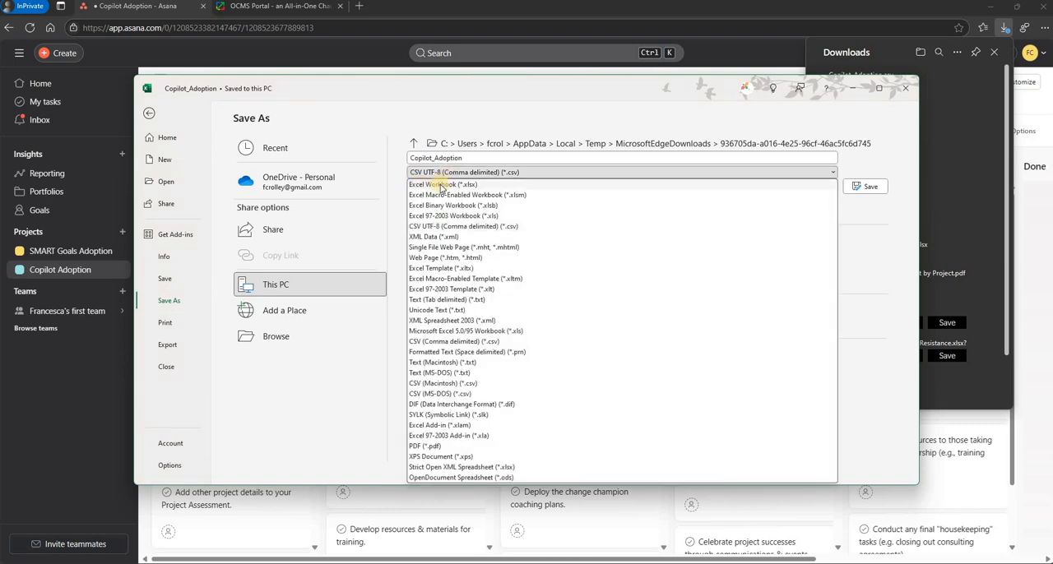
click(441, 185)
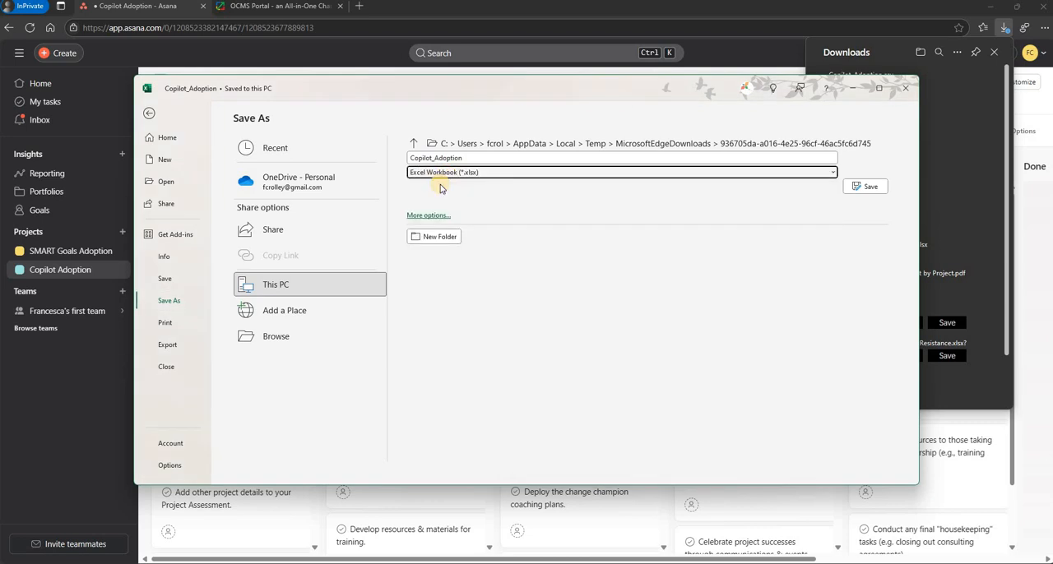
click(441, 215)
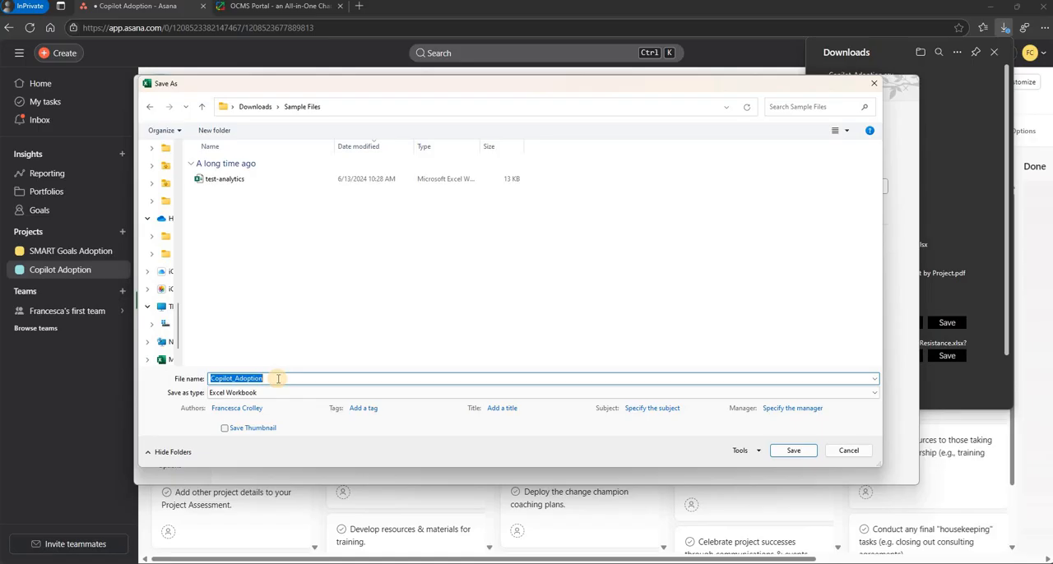
click(278, 379)
text(-Asana Export)
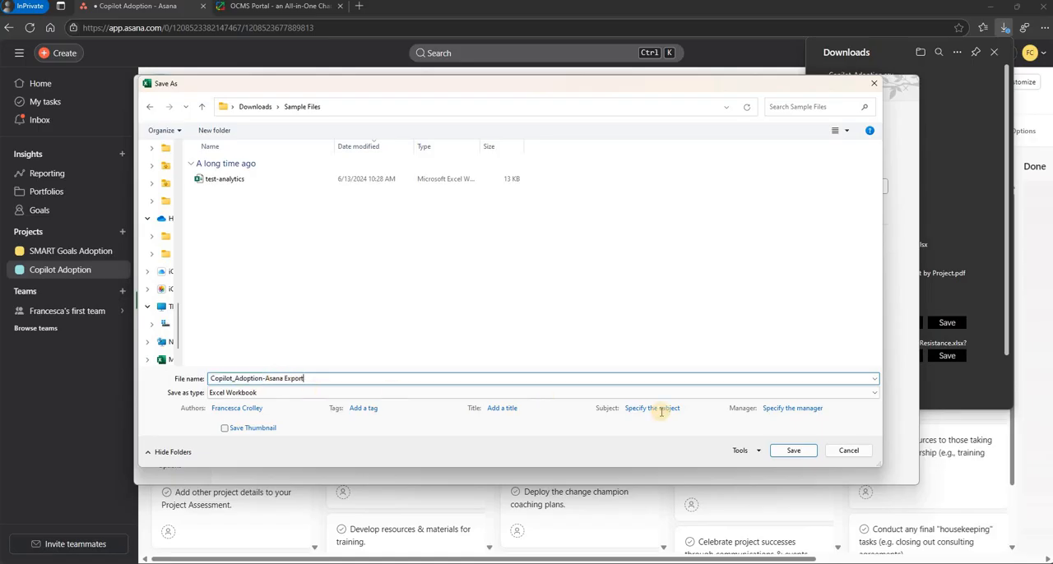
click(792, 450)
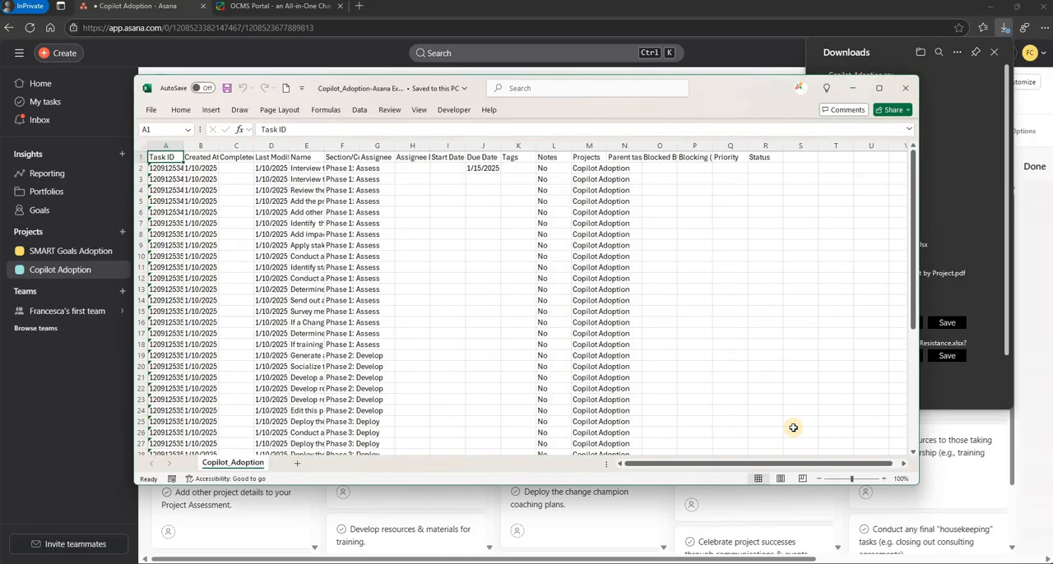
click(853, 89)
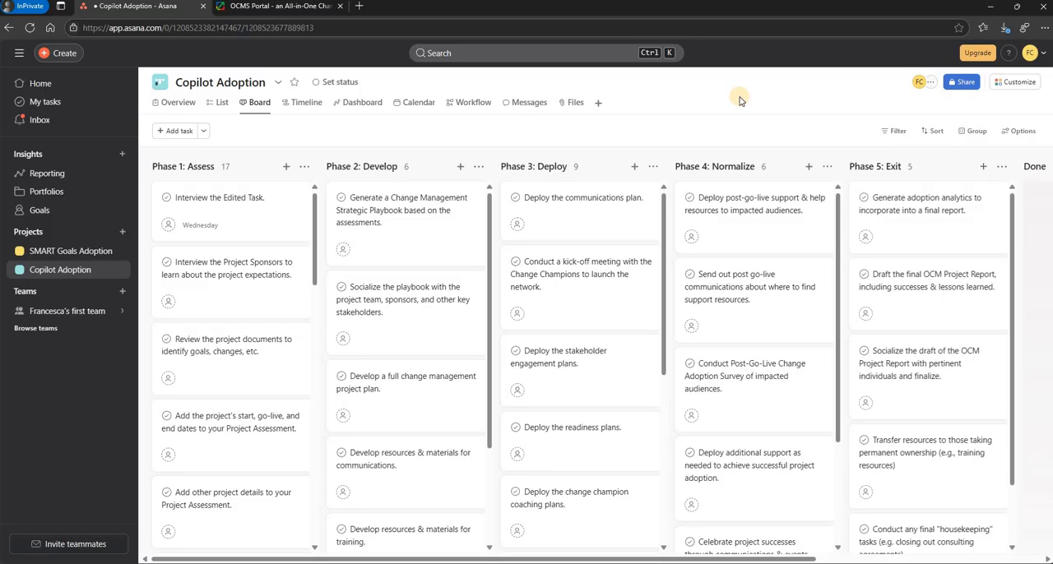
- Switch to the OCMS Portal and upload "Copilot_Adoption-Asana Export.xlsx" to the Copilot Adoption Checklist as a spreadsheet to map
click(266, 9)
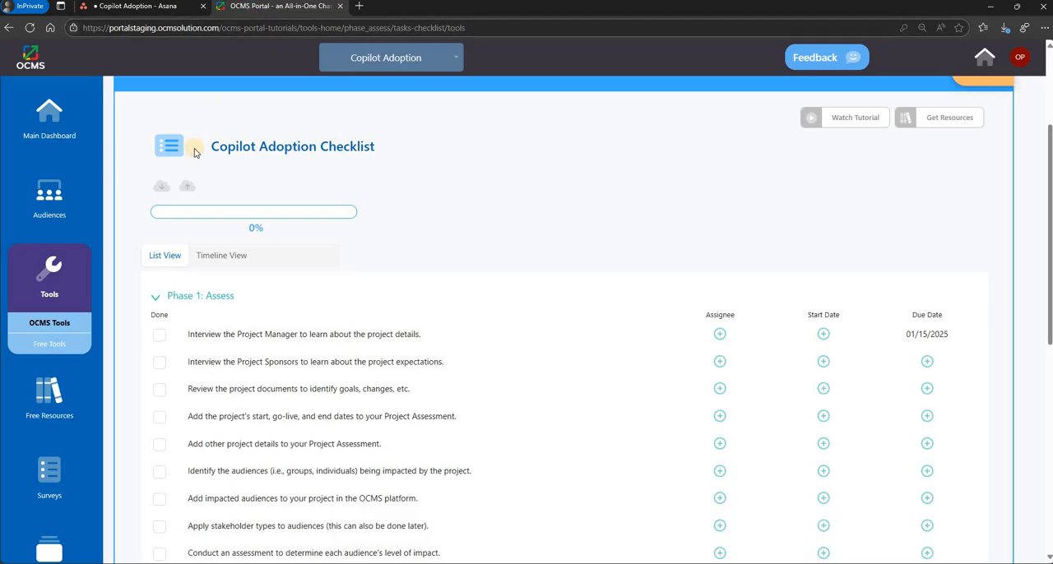
click(186, 193)
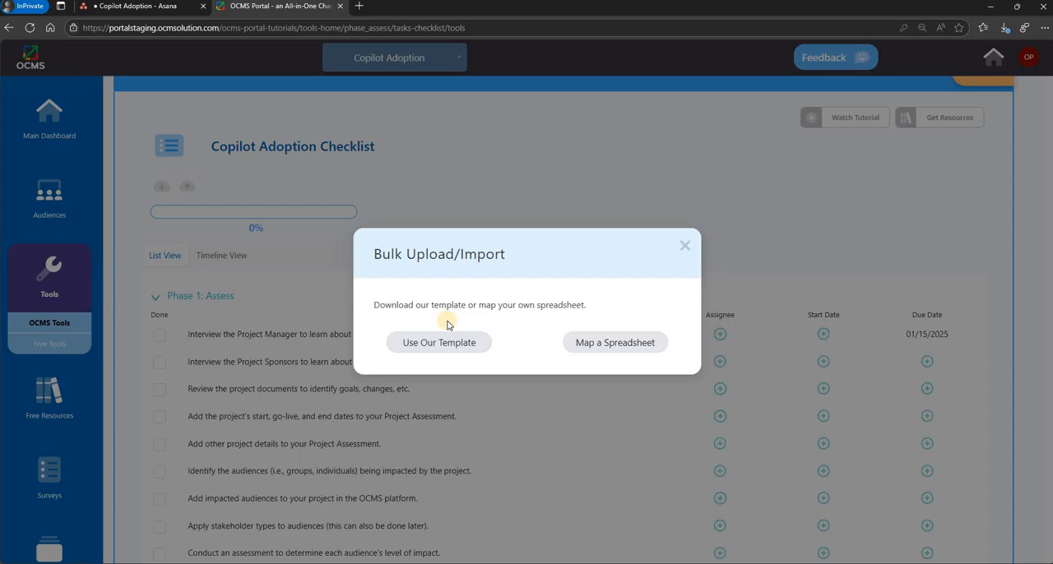
click(615, 344)
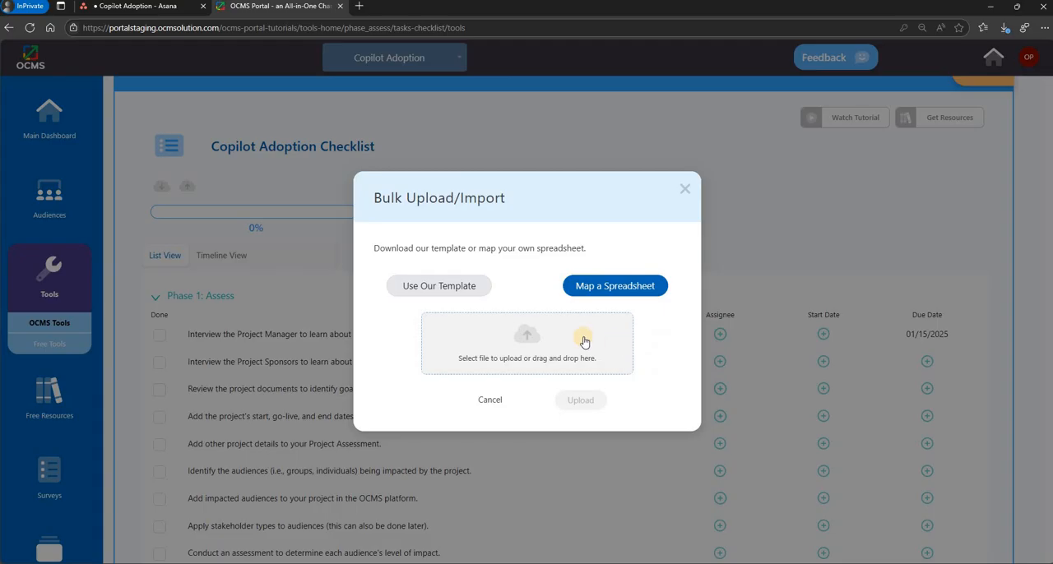
click(557, 342)
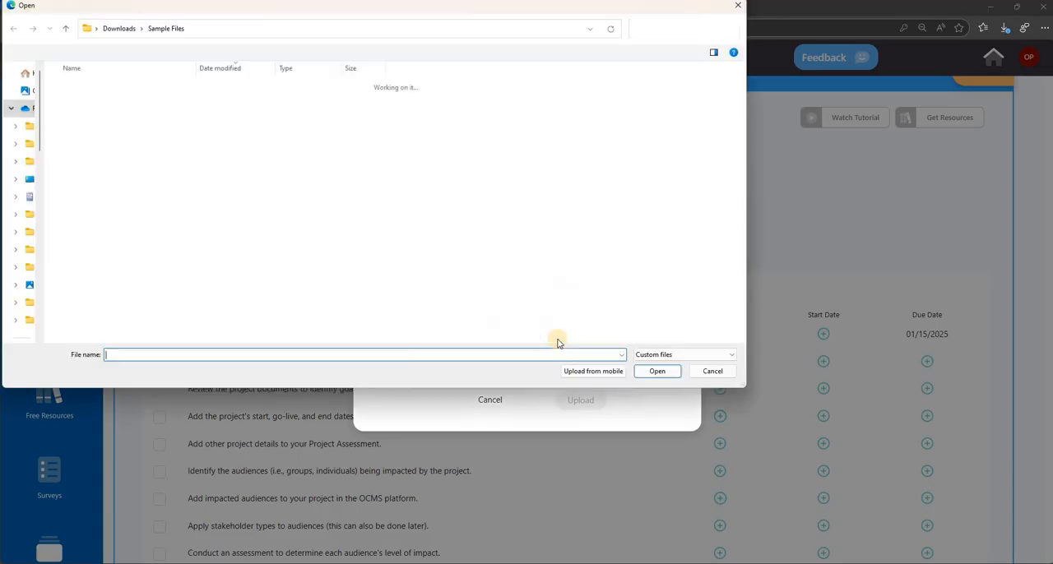
click(108, 100)
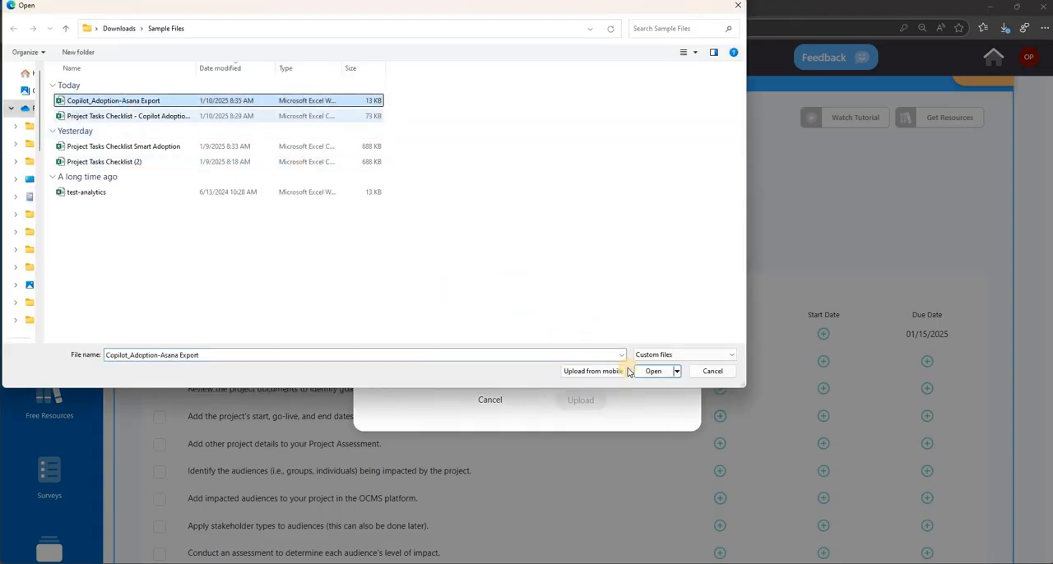
click(658, 370)
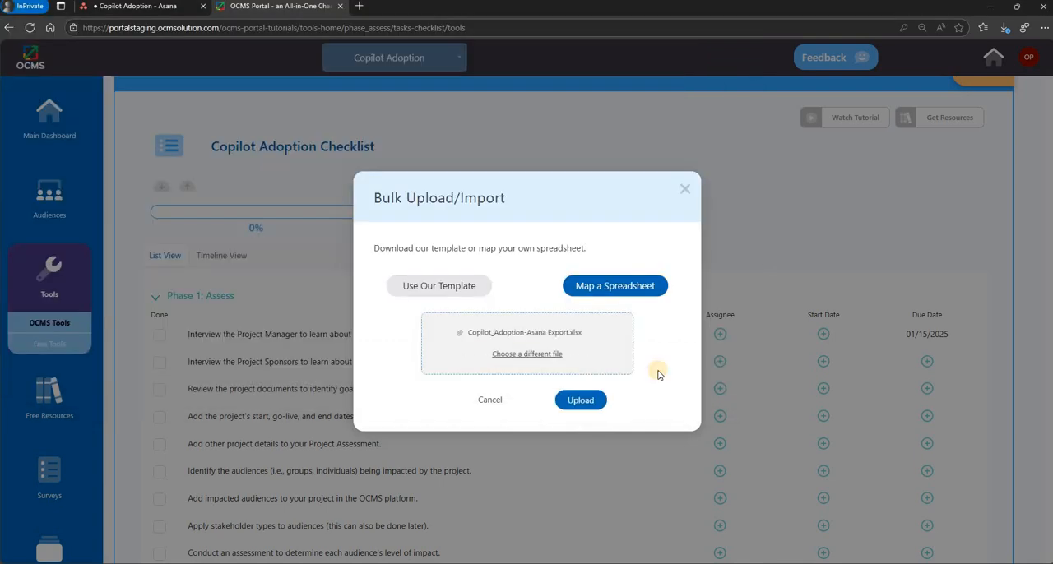
click(587, 403)
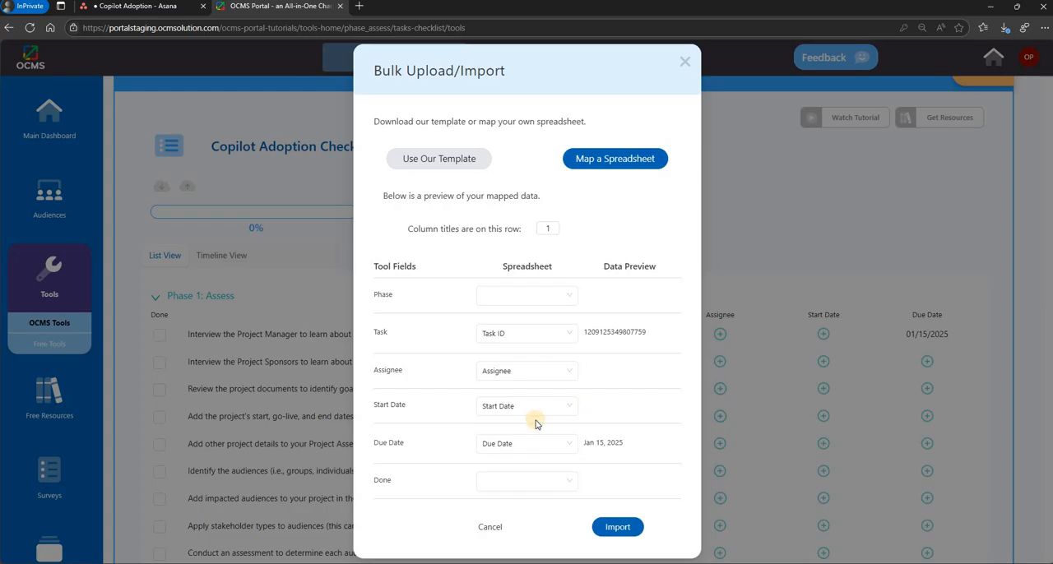
- Widen column F in the Excel export to read its header, and map the portal import's Phase field to Section/Column
key(alt+Tab)
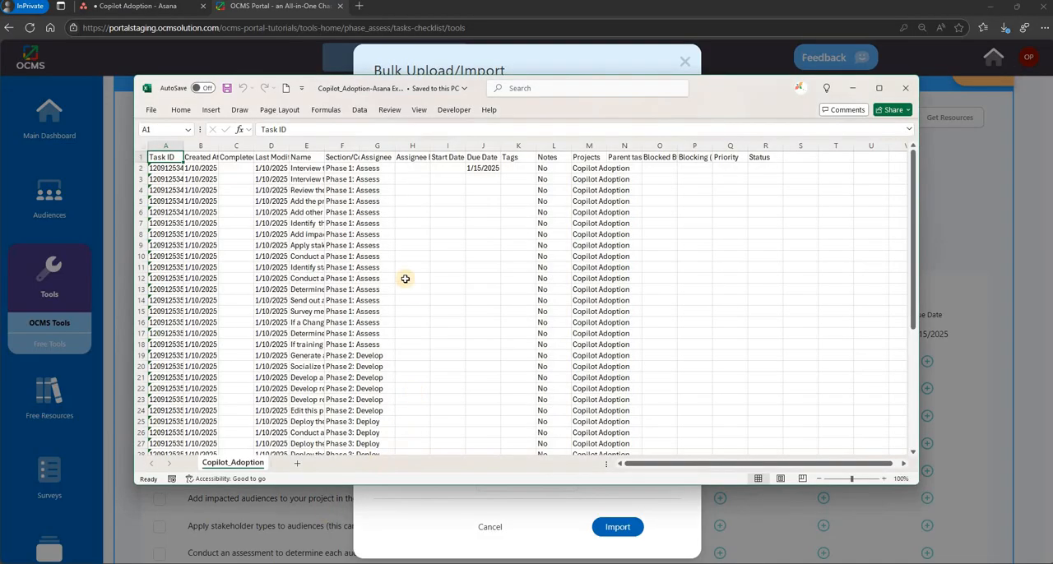
drag(359, 146, 439, 146)
click(340, 157)
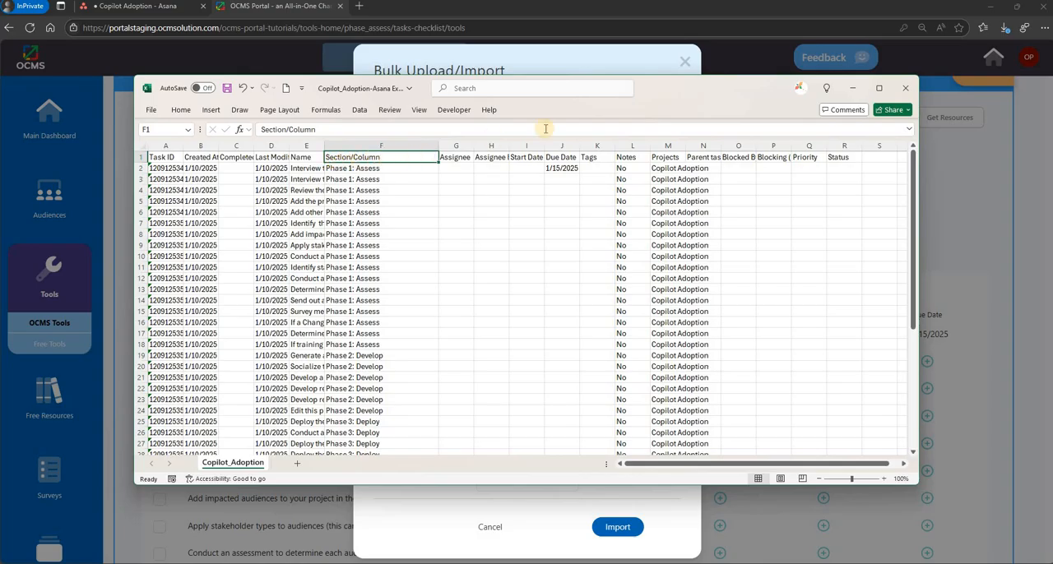
click(852, 88)
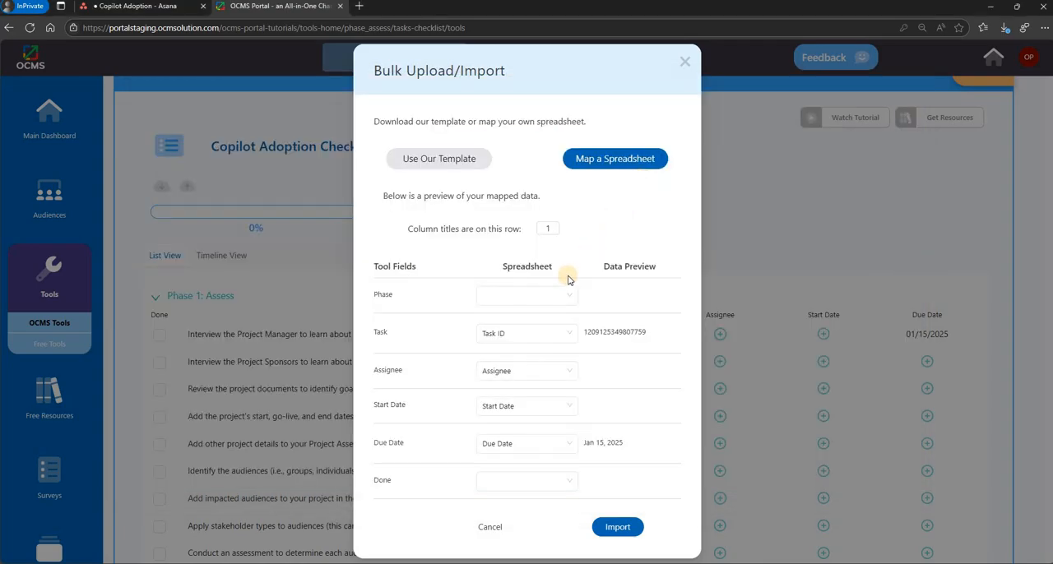
click(540, 294)
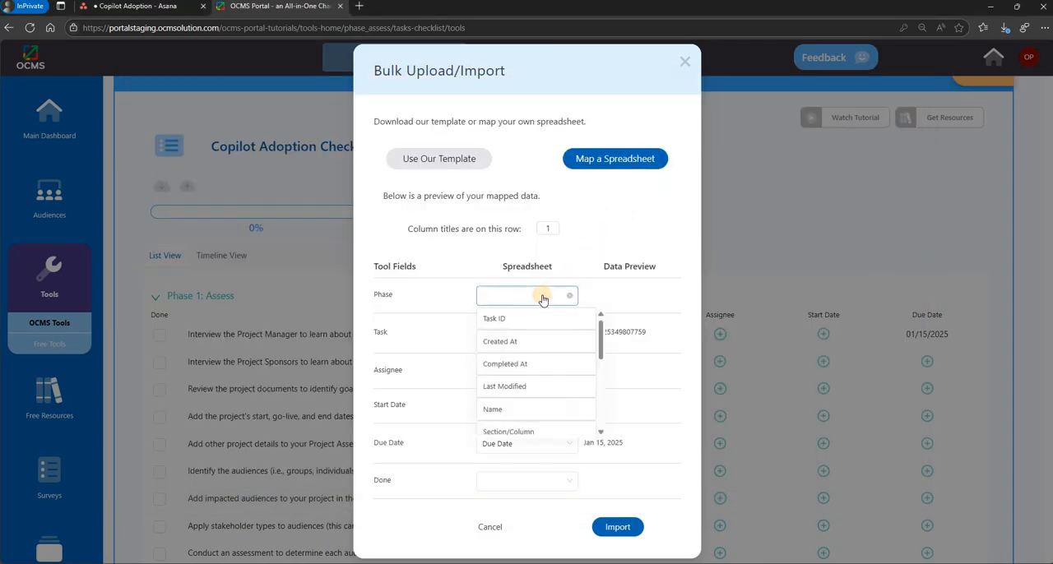
click(520, 431)
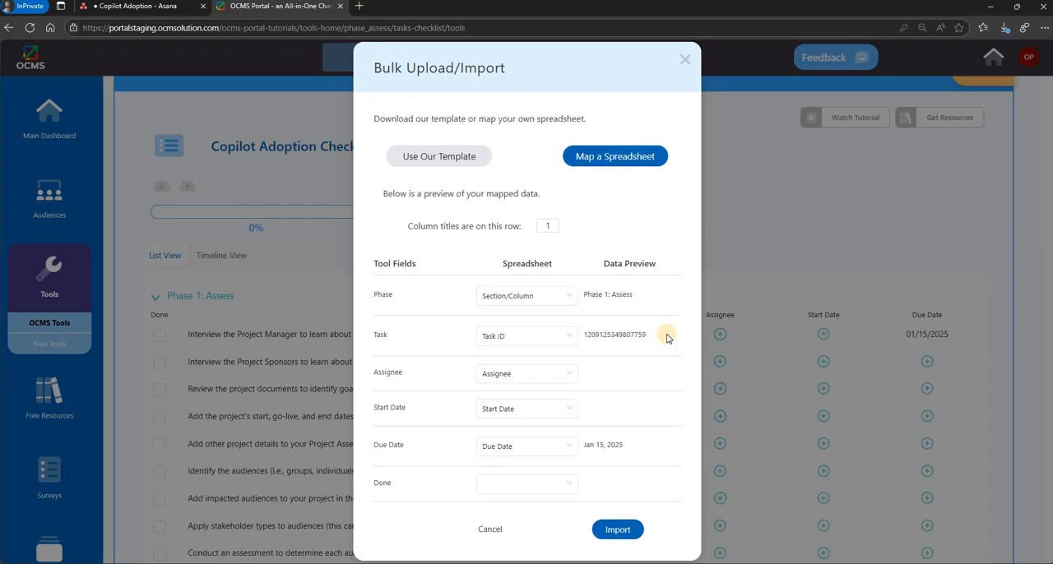
- Widen column E in the Excel export to check the task names, and map the portal import's Task field to Name
click(486, 338)
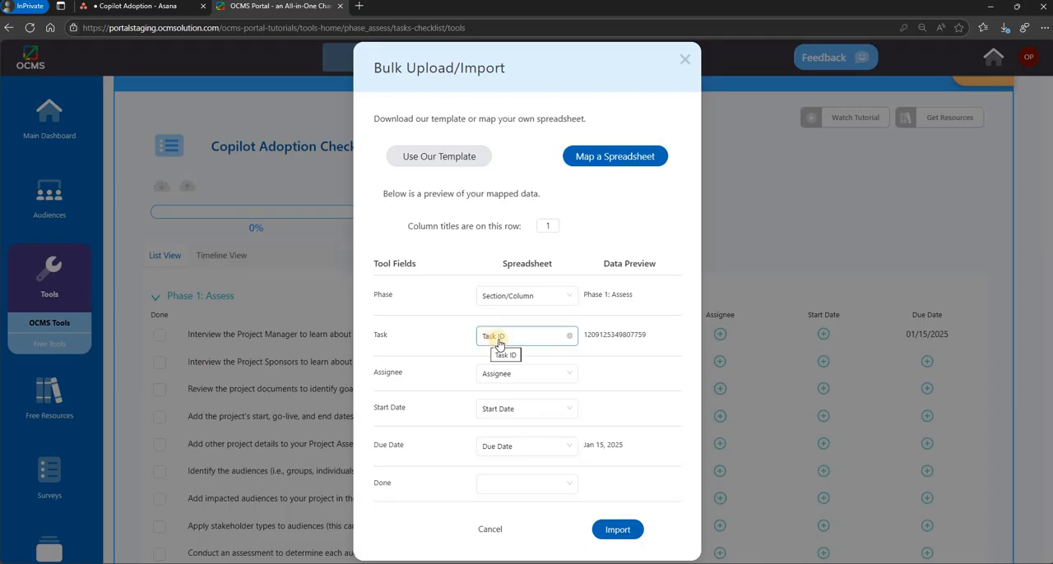
click(282, 518)
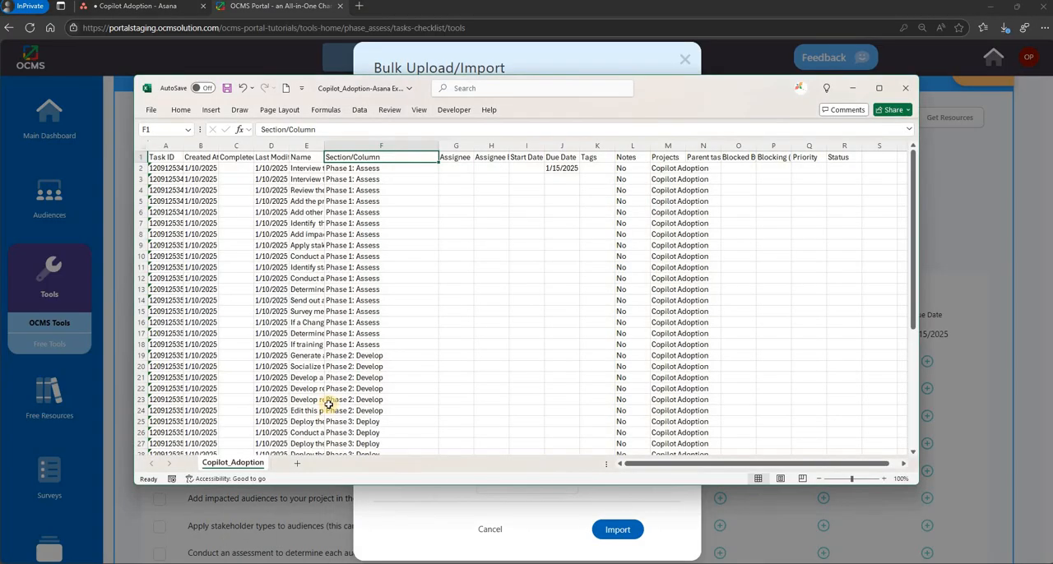
drag(326, 150, 485, 150)
click(356, 168)
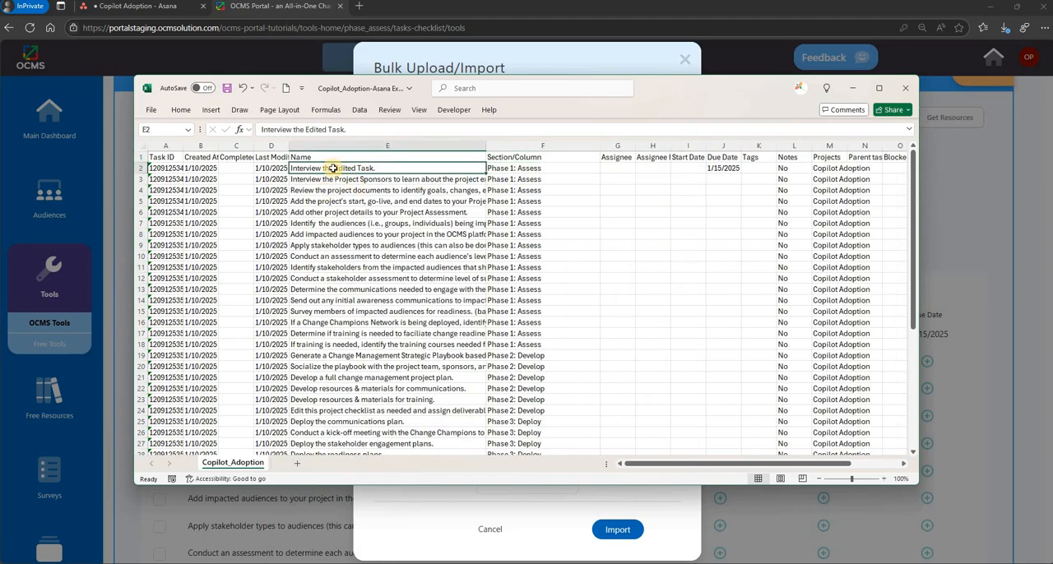
click(395, 157)
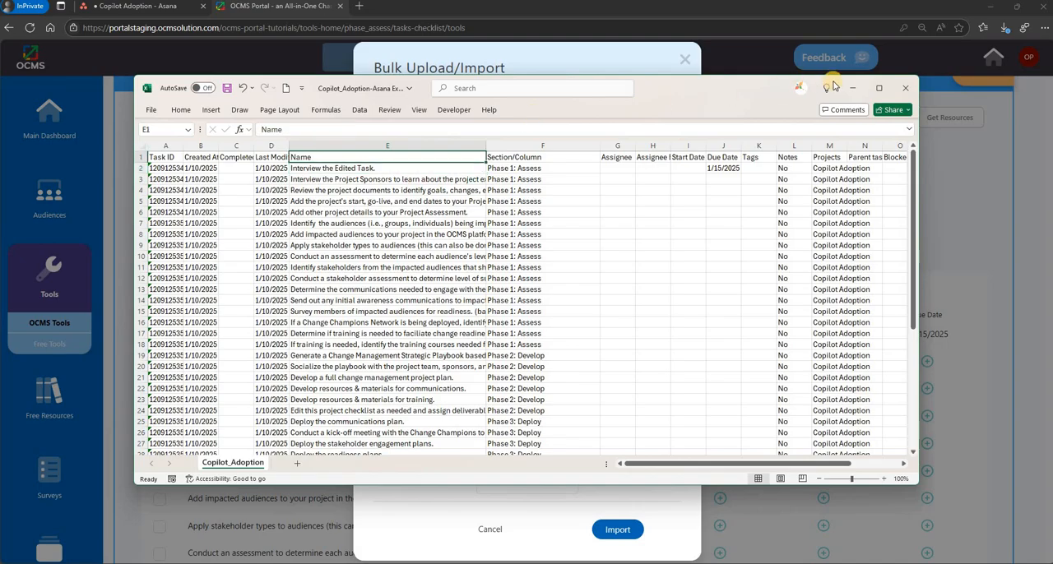
click(853, 88)
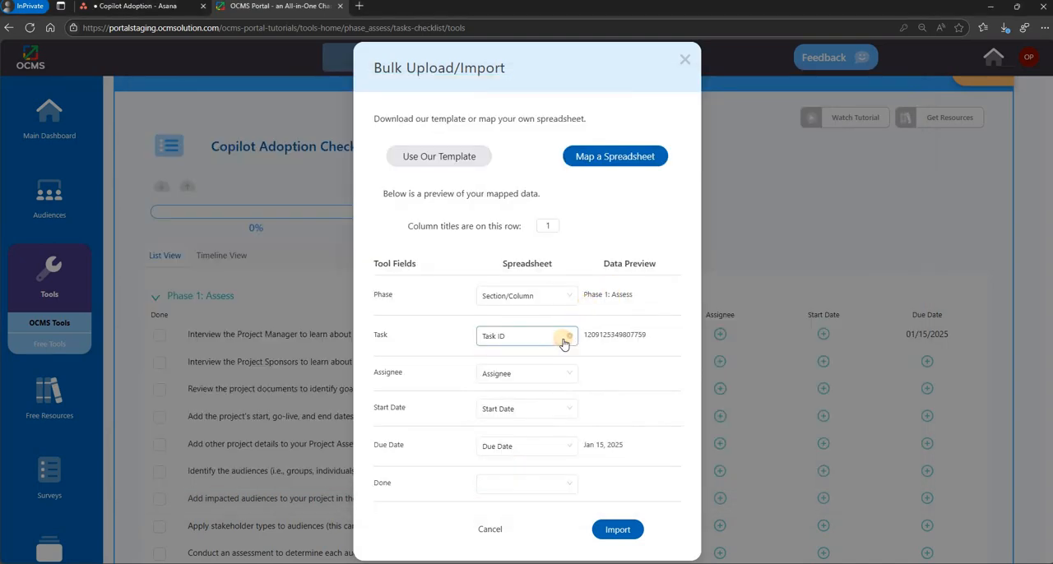
click(563, 343)
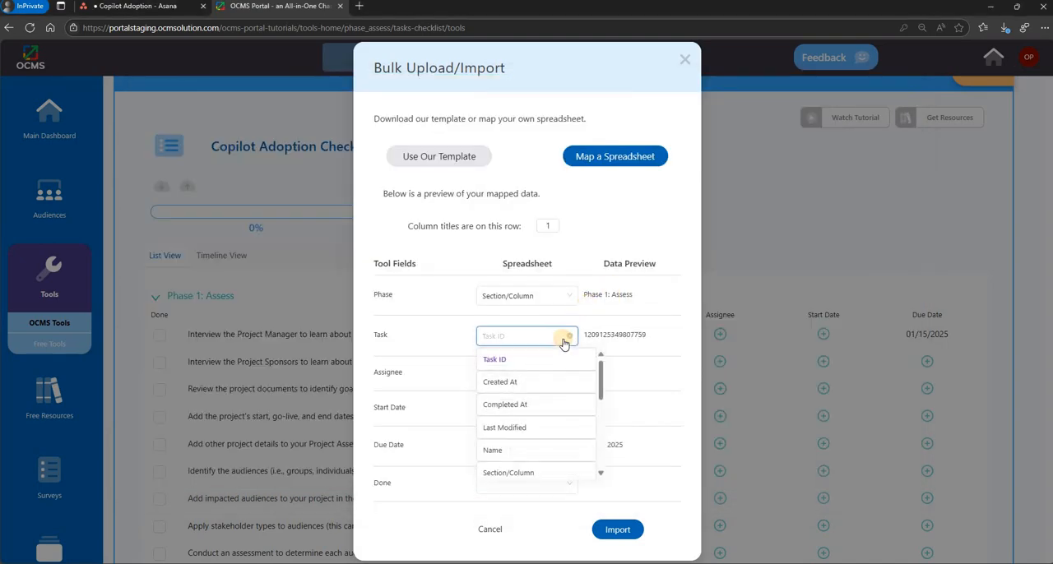
click(492, 452)
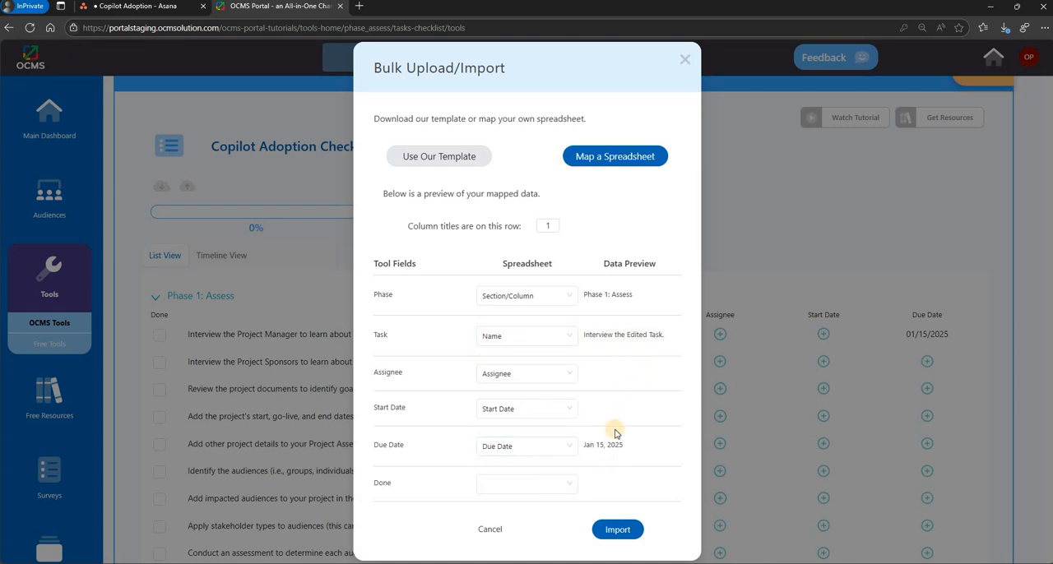
- Import the mapped tasks into the Copilot Adoption Checklist and expand Phase 2: Develop to review the list
click(617, 530)
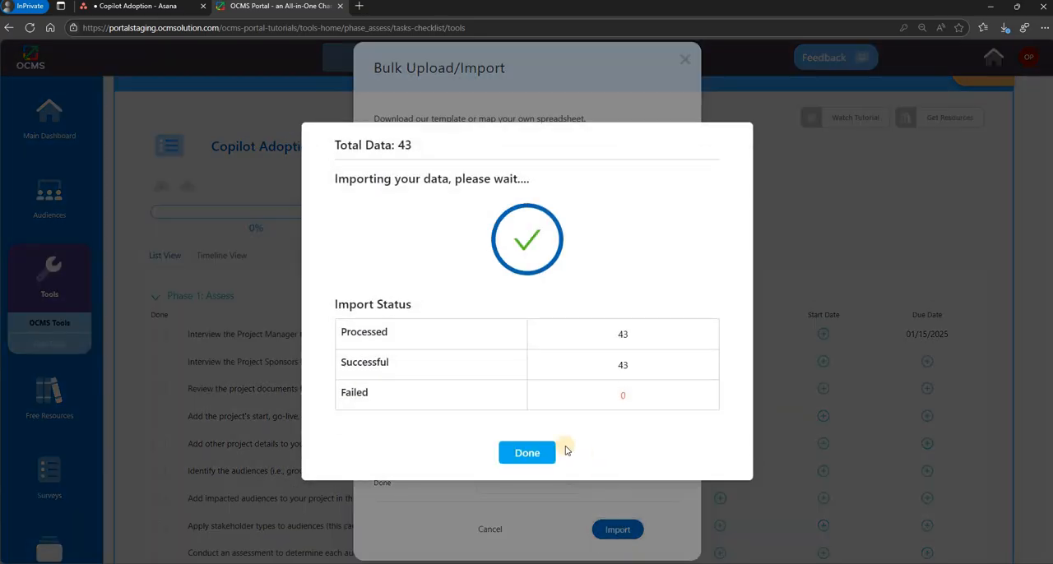
click(535, 452)
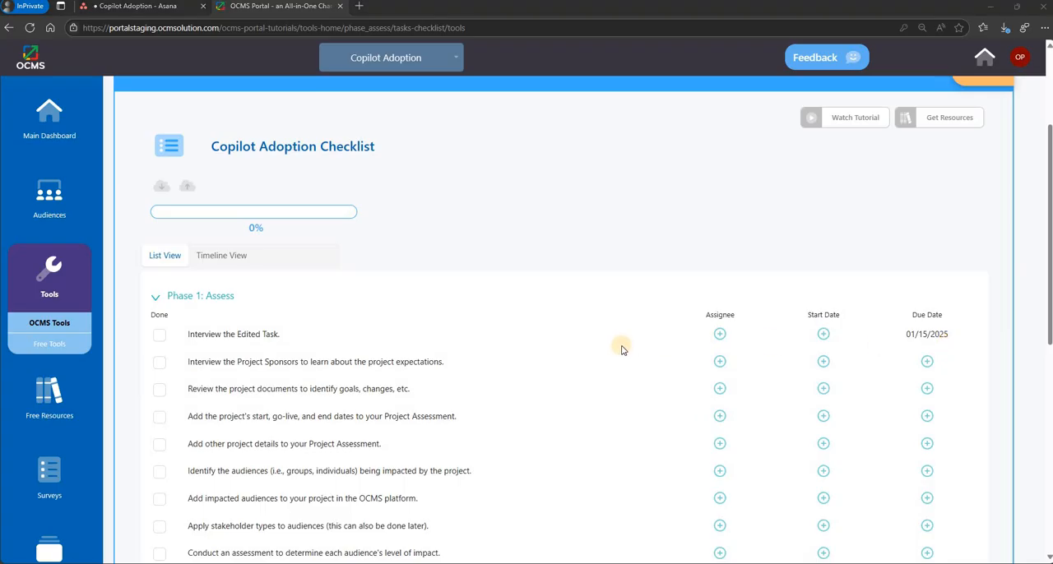
scroll(621, 349, down, 5)
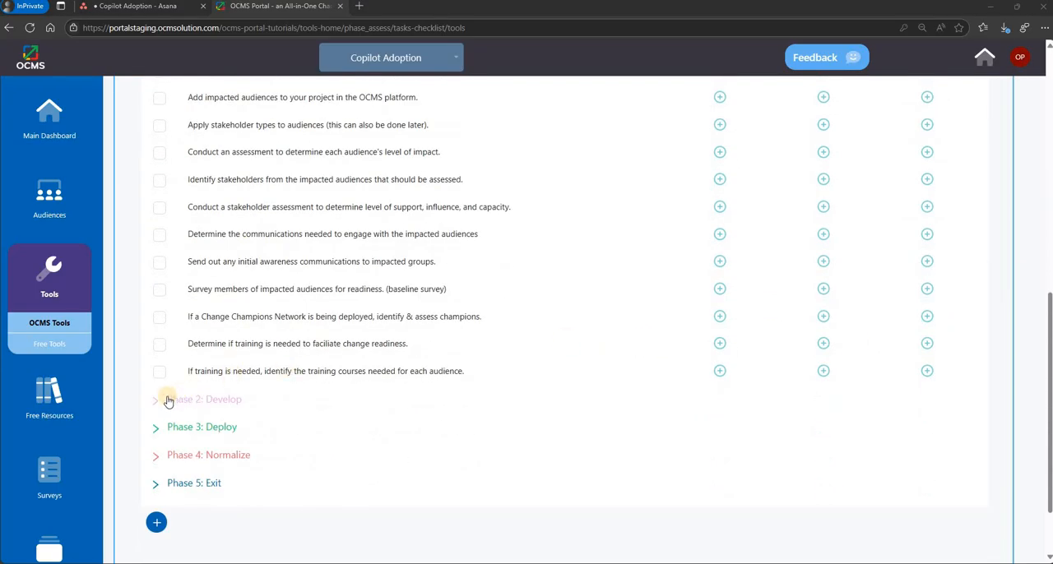
click(166, 400)
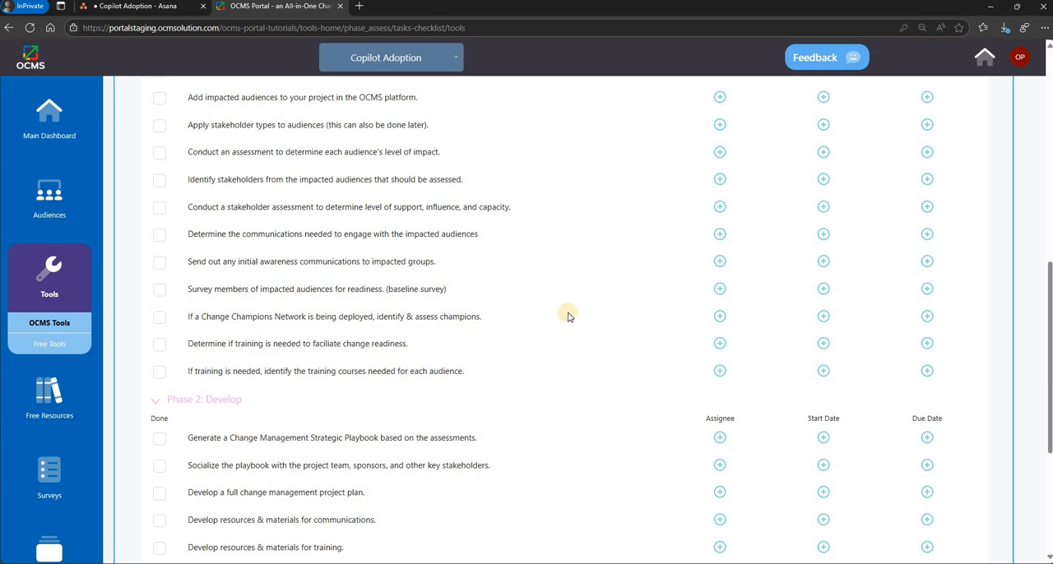
scroll(568, 315, up, 2)
scroll(568, 316, up, 4)
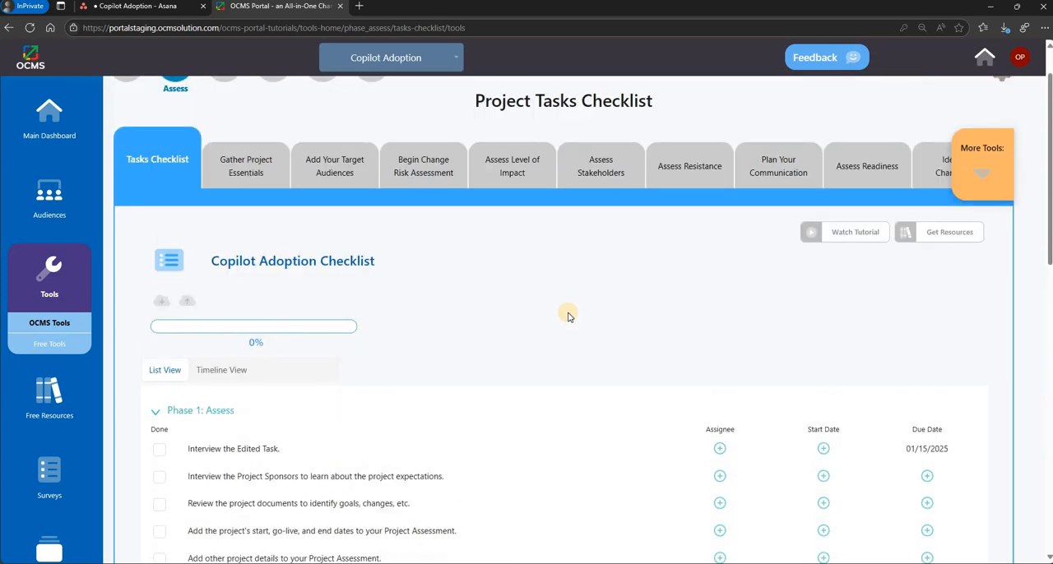